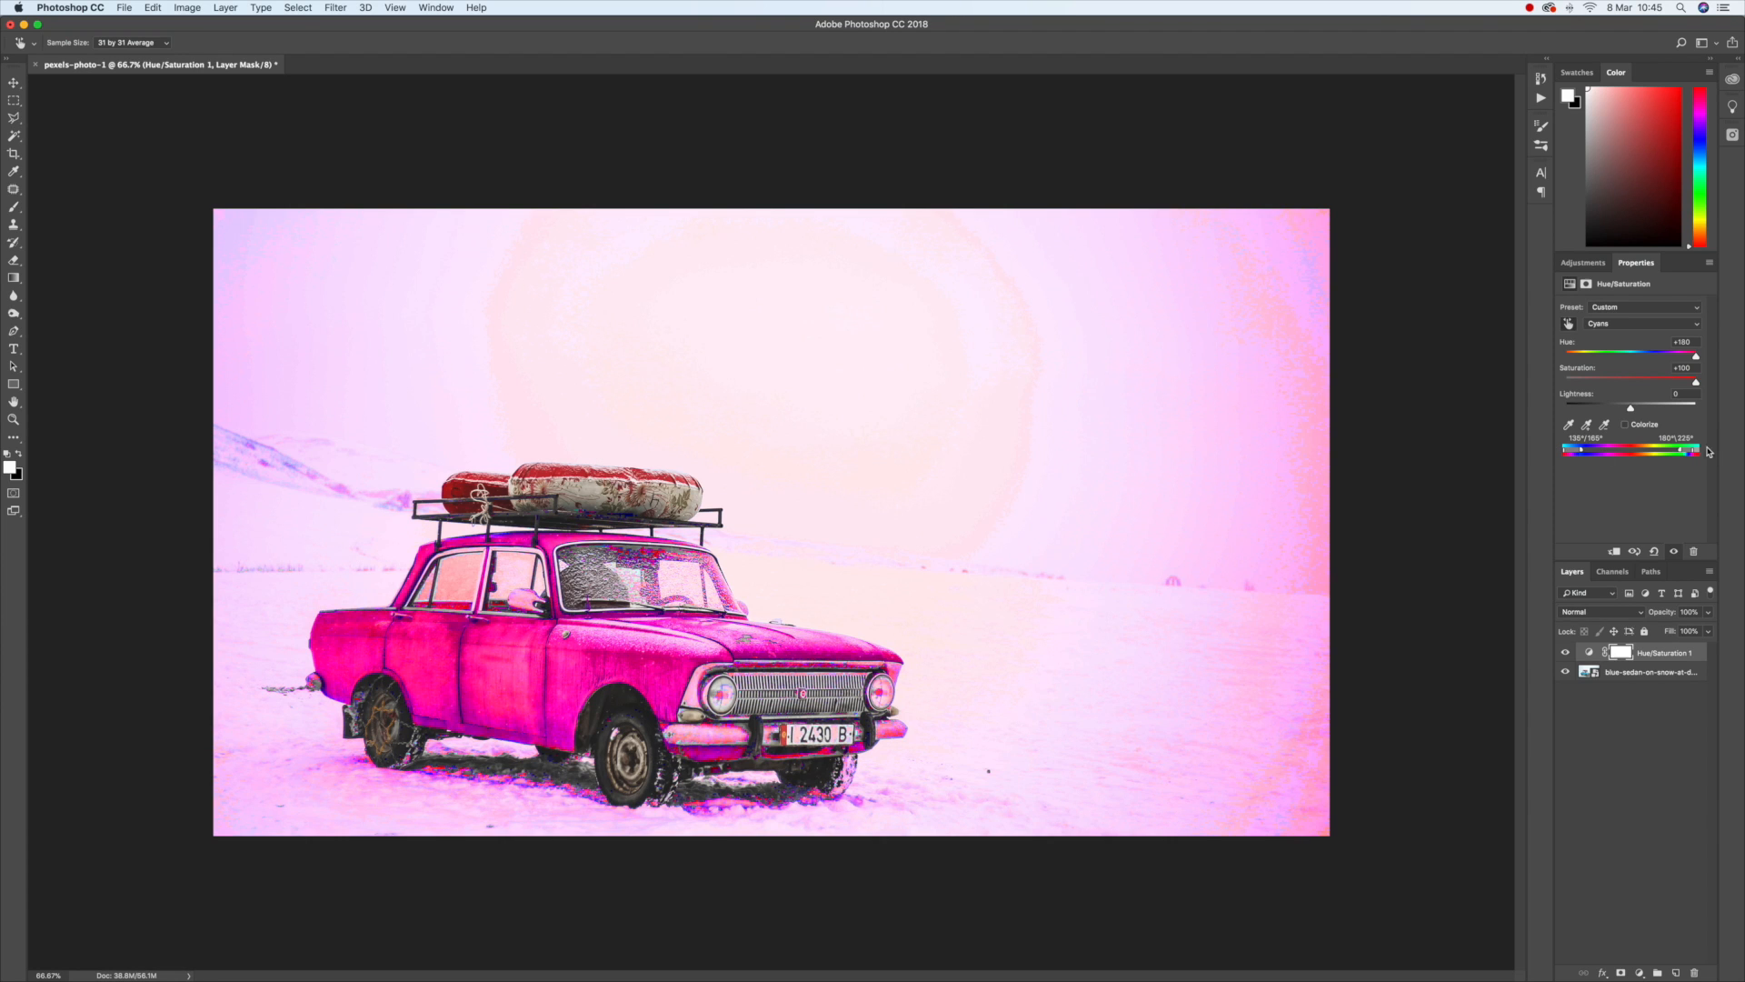
Step: Widen and refine the Hue/Saturation adjustment's colour range and falloff so that it covers all of the car's blue paint
{"action": "left_click_drag", "start_coordinate": [1681, 451], "coordinate": [1642, 451]}
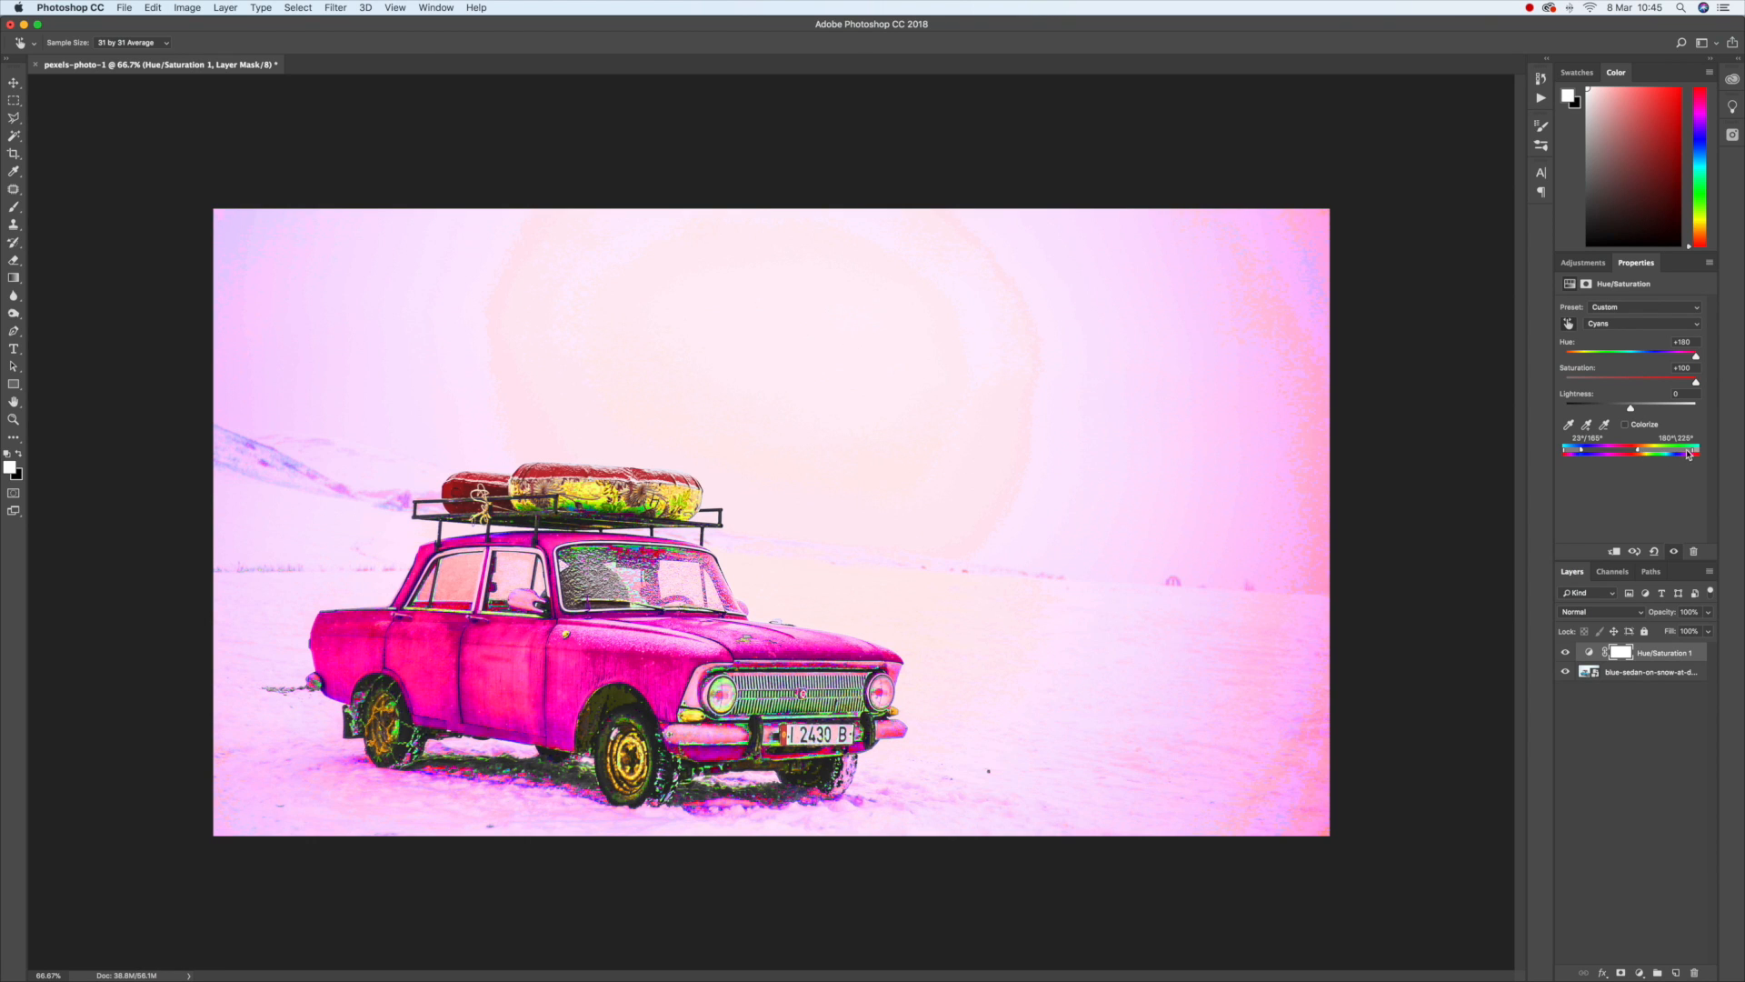
{"action": "left_click_drag", "start_coordinate": [1694, 452], "coordinate": [1609, 454]}
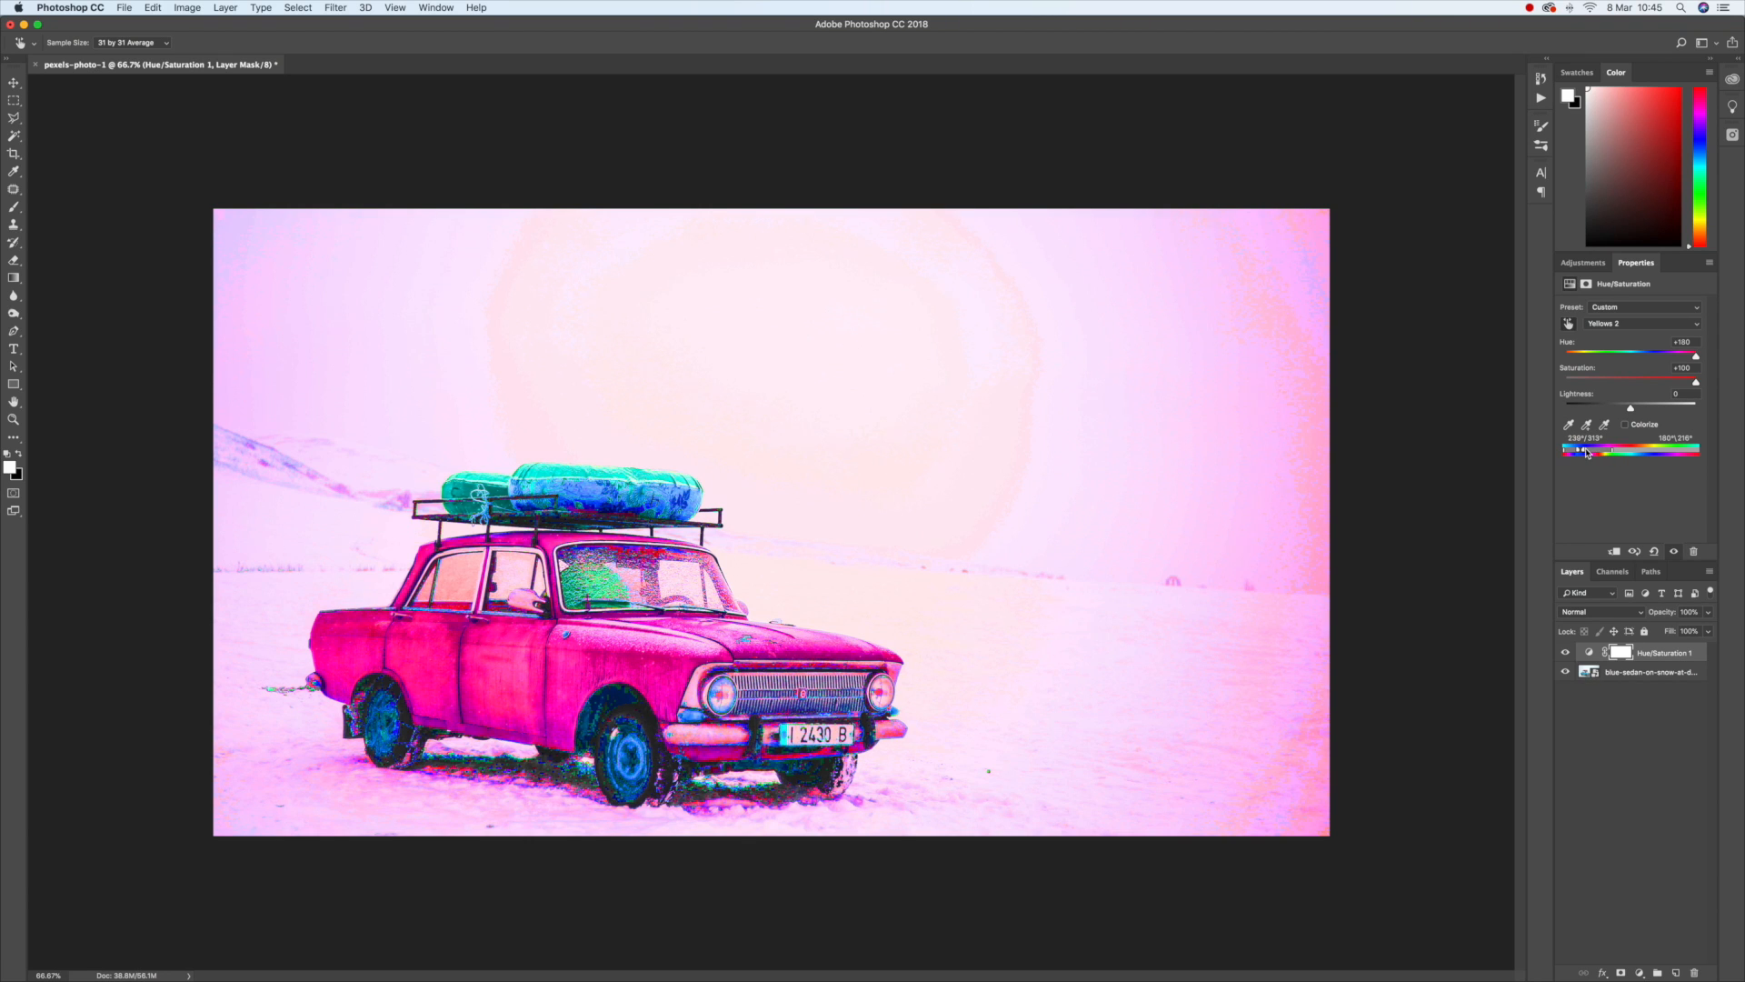
{"action": "left_click_drag", "start_coordinate": [1582, 452], "coordinate": [1604, 453]}
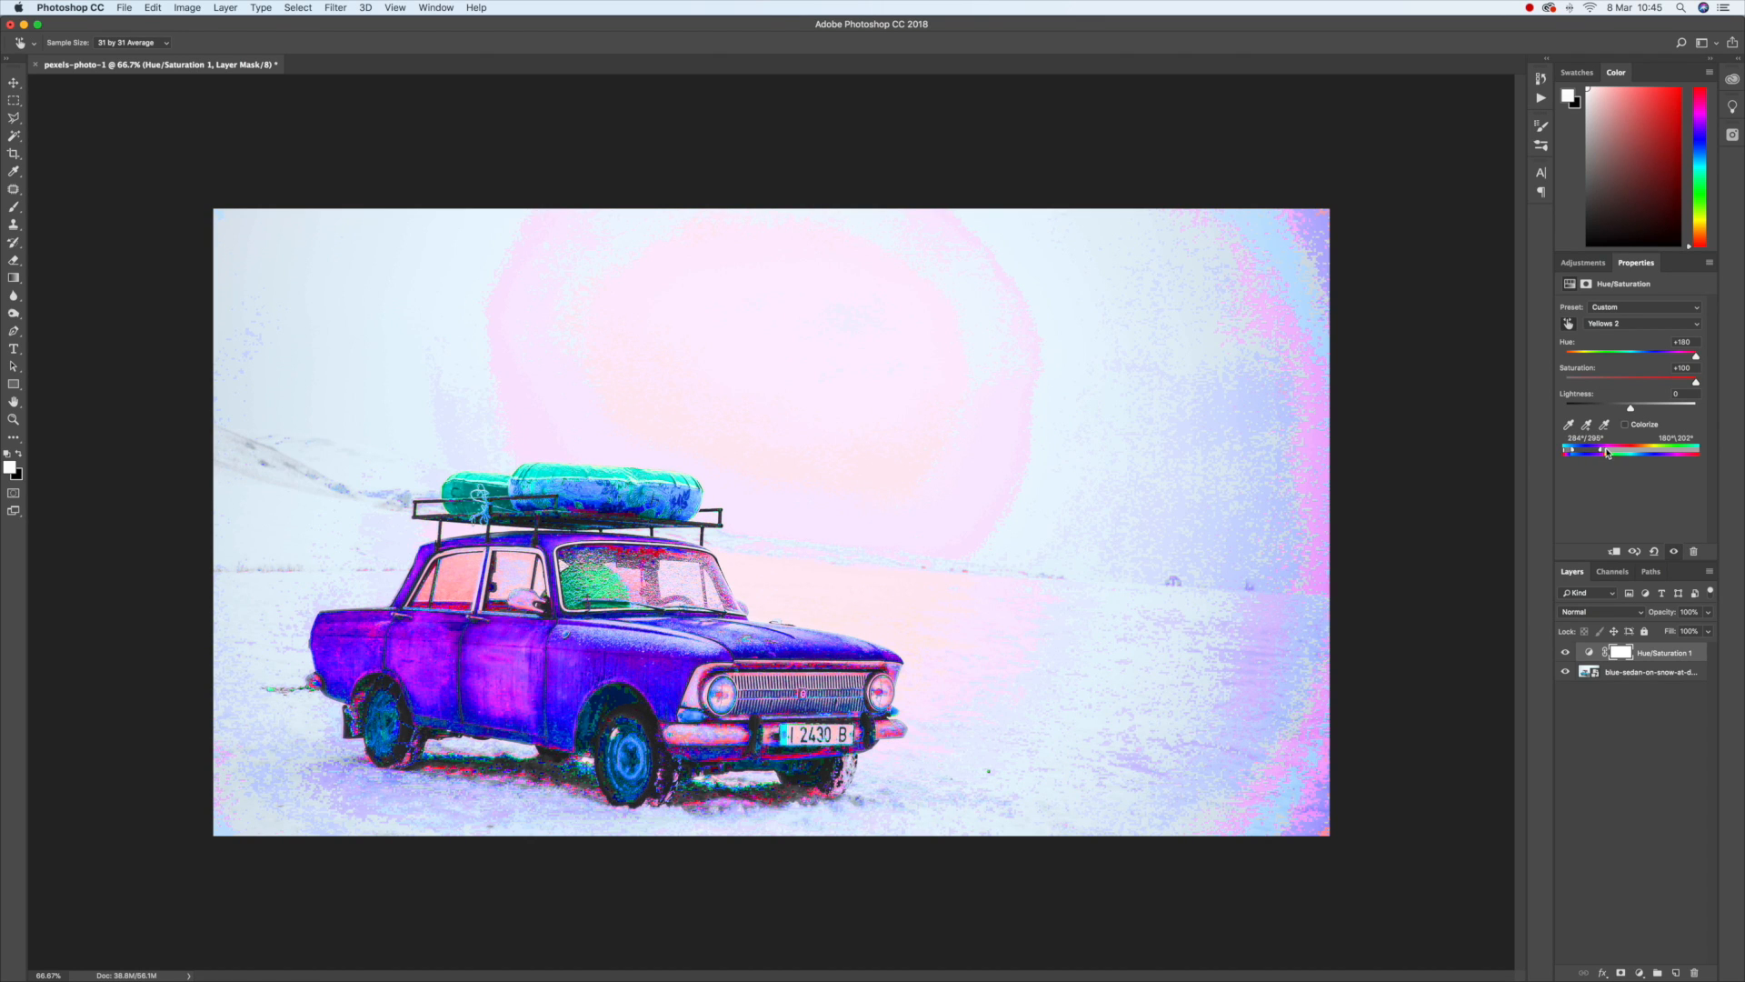
{"action": "mouse_move", "coordinate": [1575, 452]}
{"action": "left_mouse_down"}
{"action": "mouse_move", "coordinate": [1609, 452]}
{"action": "mouse_move", "coordinate": [1578, 452]}
{"action": "left_mouse_up"}
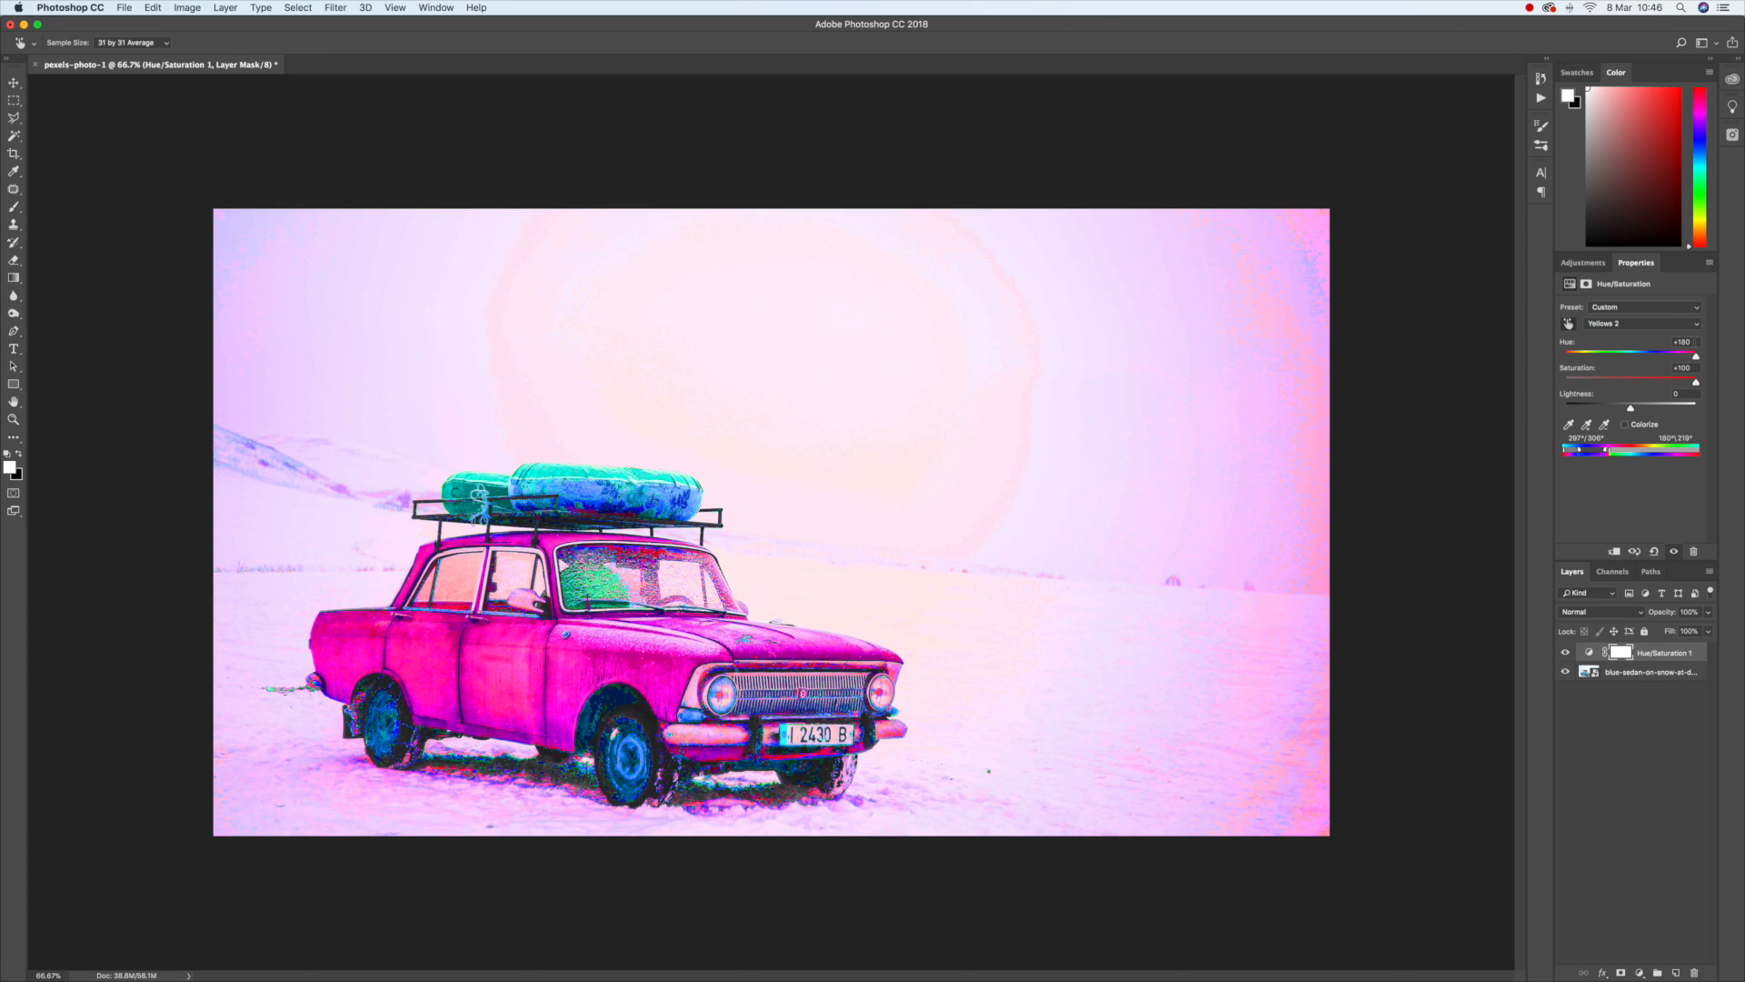
Step: Reset the colour range's Hue and Saturation to 0, and shift the hue until the car is teal, with Saturation at +1
{"action": "left_click", "coordinate": [1684, 342]}
{"action": "type", "text": "0"}
{"action": "key", "text": "Tab"}
{"action": "type", "text": "0"}
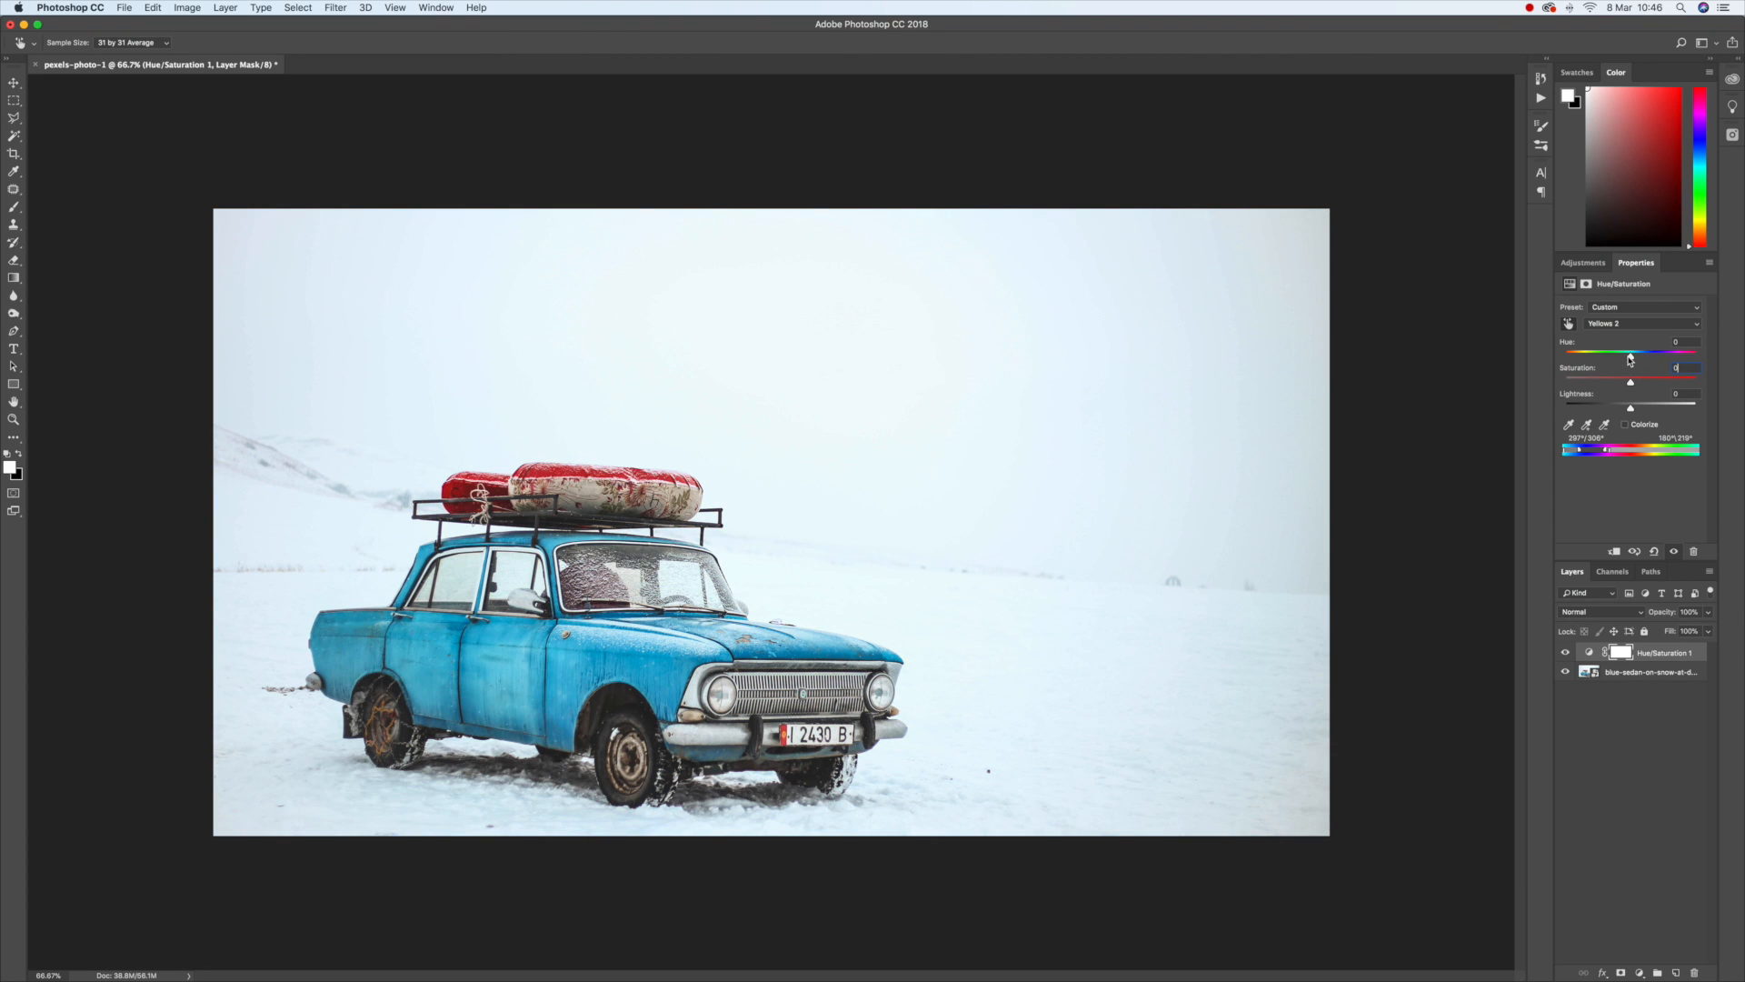
{"action": "left_click_drag", "start_coordinate": [1630, 355], "coordinate": [1597, 360]}
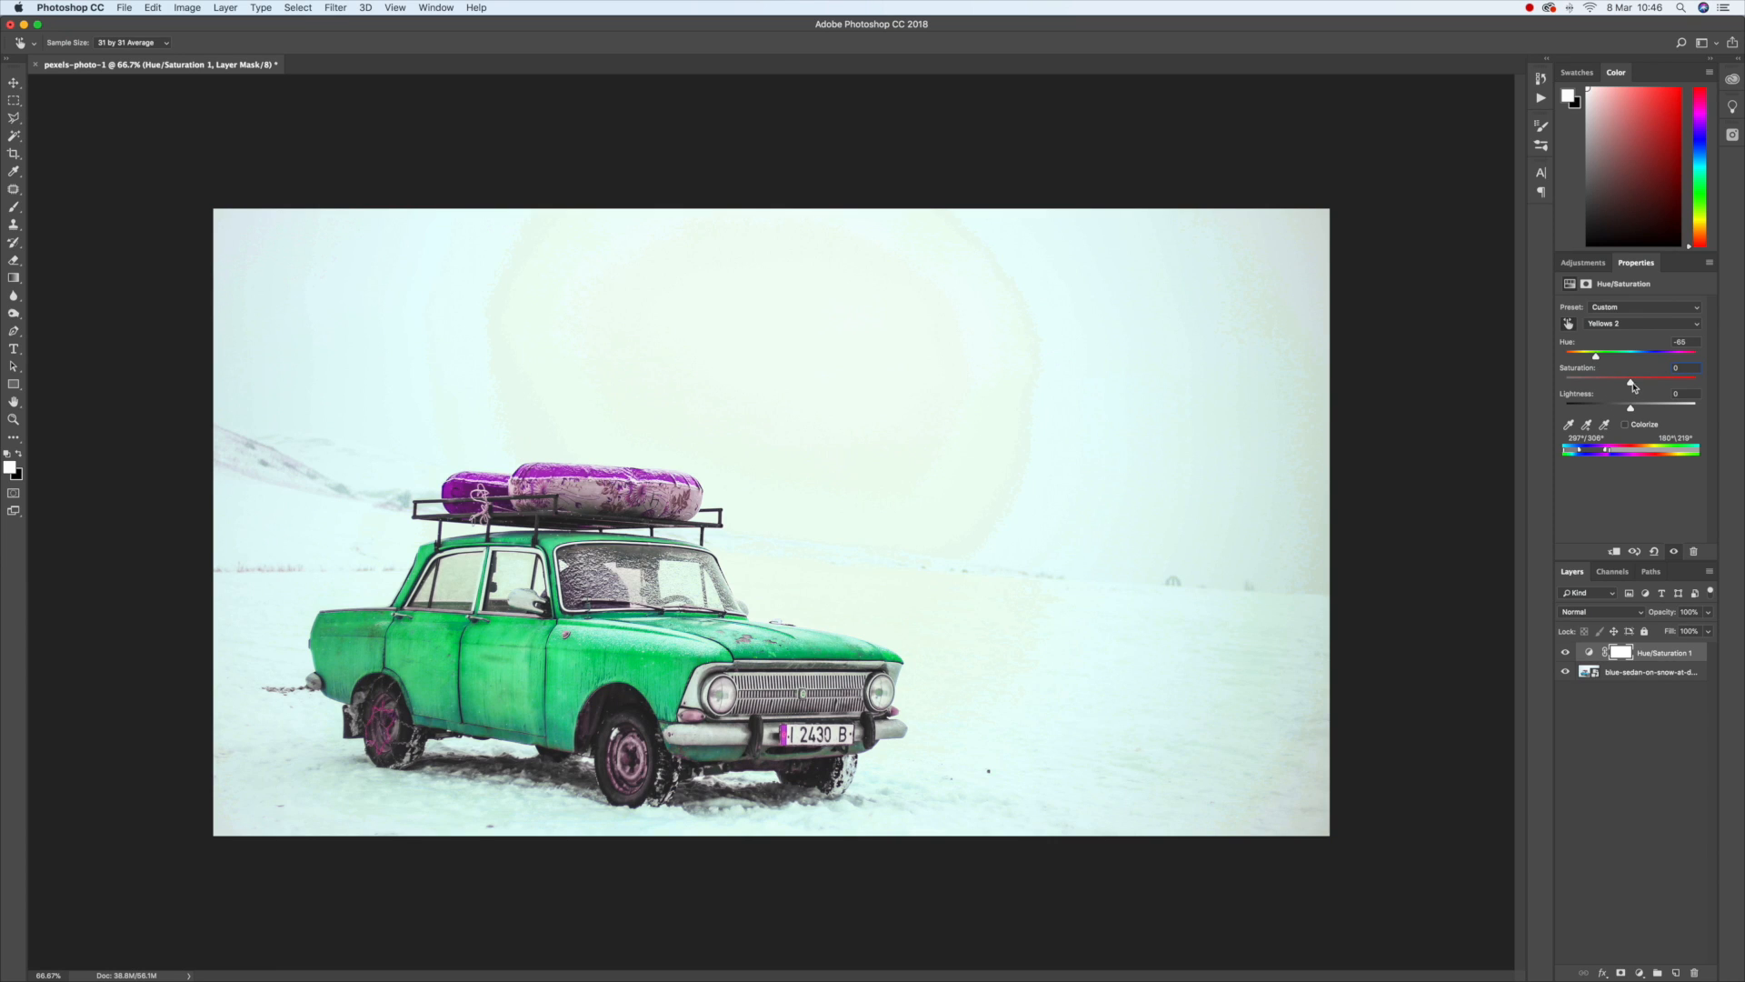
{"action": "mouse_move", "coordinate": [1631, 383]}
{"action": "left_mouse_down"}
{"action": "mouse_move", "coordinate": [1655, 386]}
{"action": "mouse_move", "coordinate": [1619, 386]}
{"action": "mouse_move", "coordinate": [1634, 387]}
{"action": "mouse_move", "coordinate": [1601, 357]}
{"action": "mouse_move", "coordinate": [1668, 360]}
{"action": "mouse_move", "coordinate": [1618, 364]}
{"action": "left_mouse_up"}
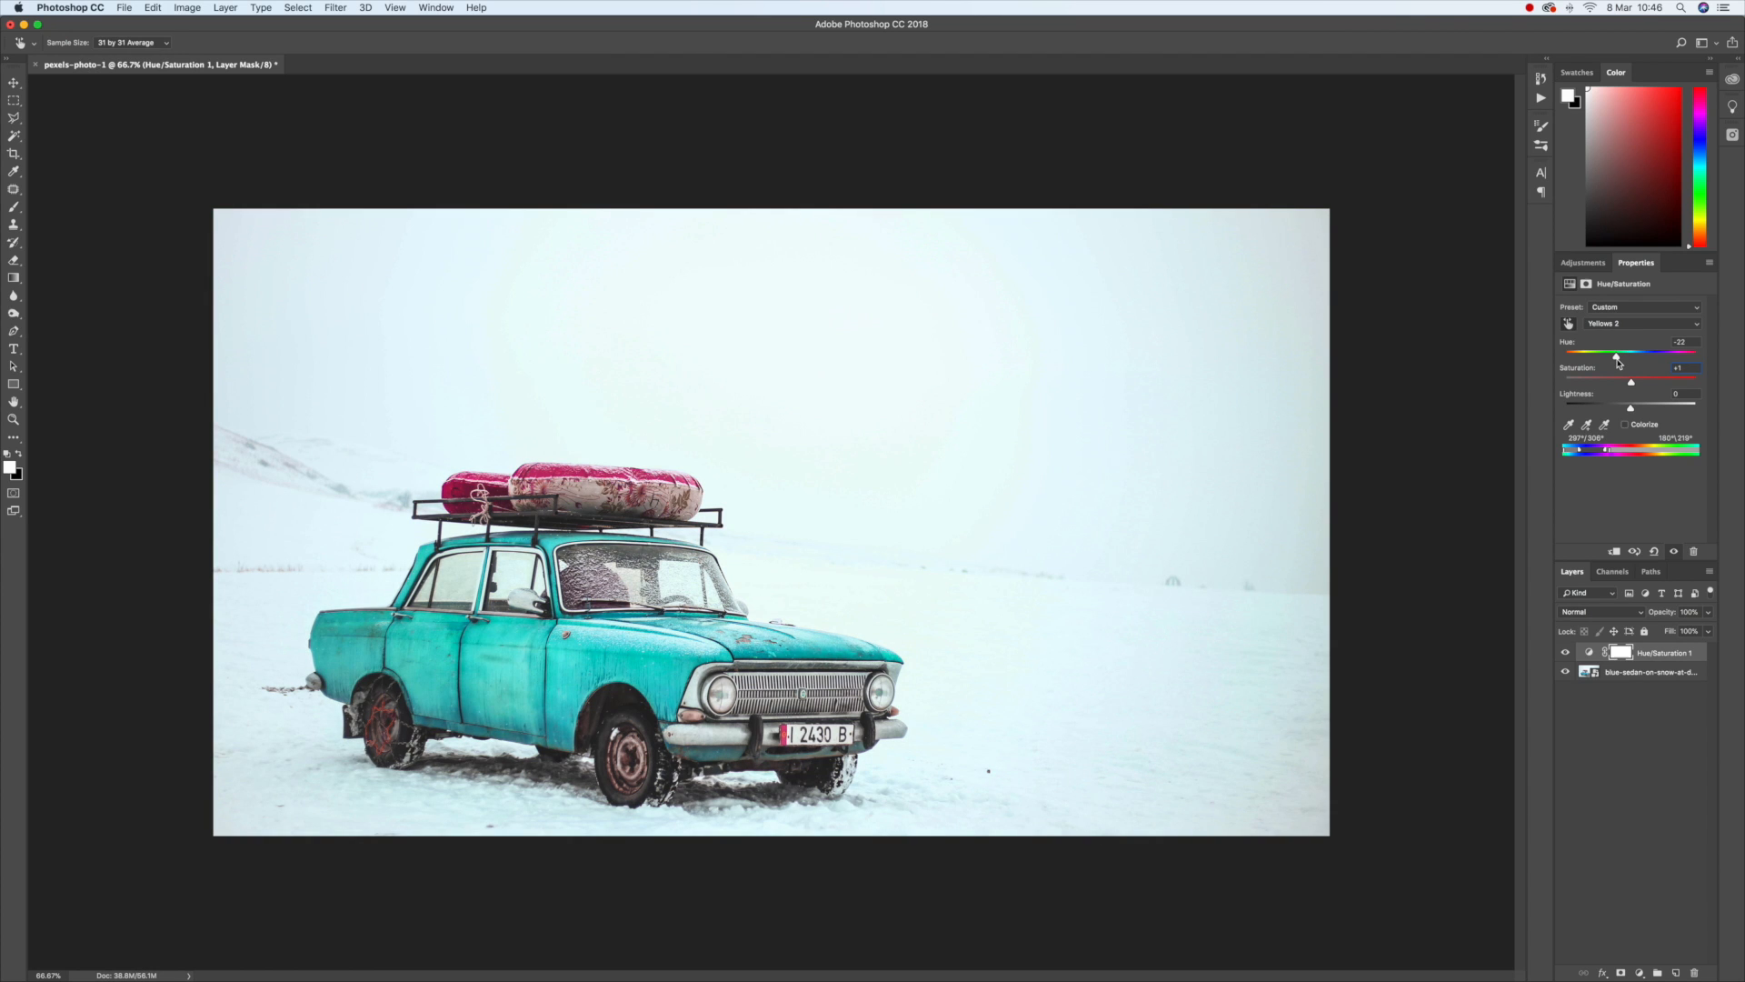
Step: Invert the Hue/Saturation layer mask to black and set up a white brush with 69% hardness
{"action": "left_click", "coordinate": [1623, 654]}
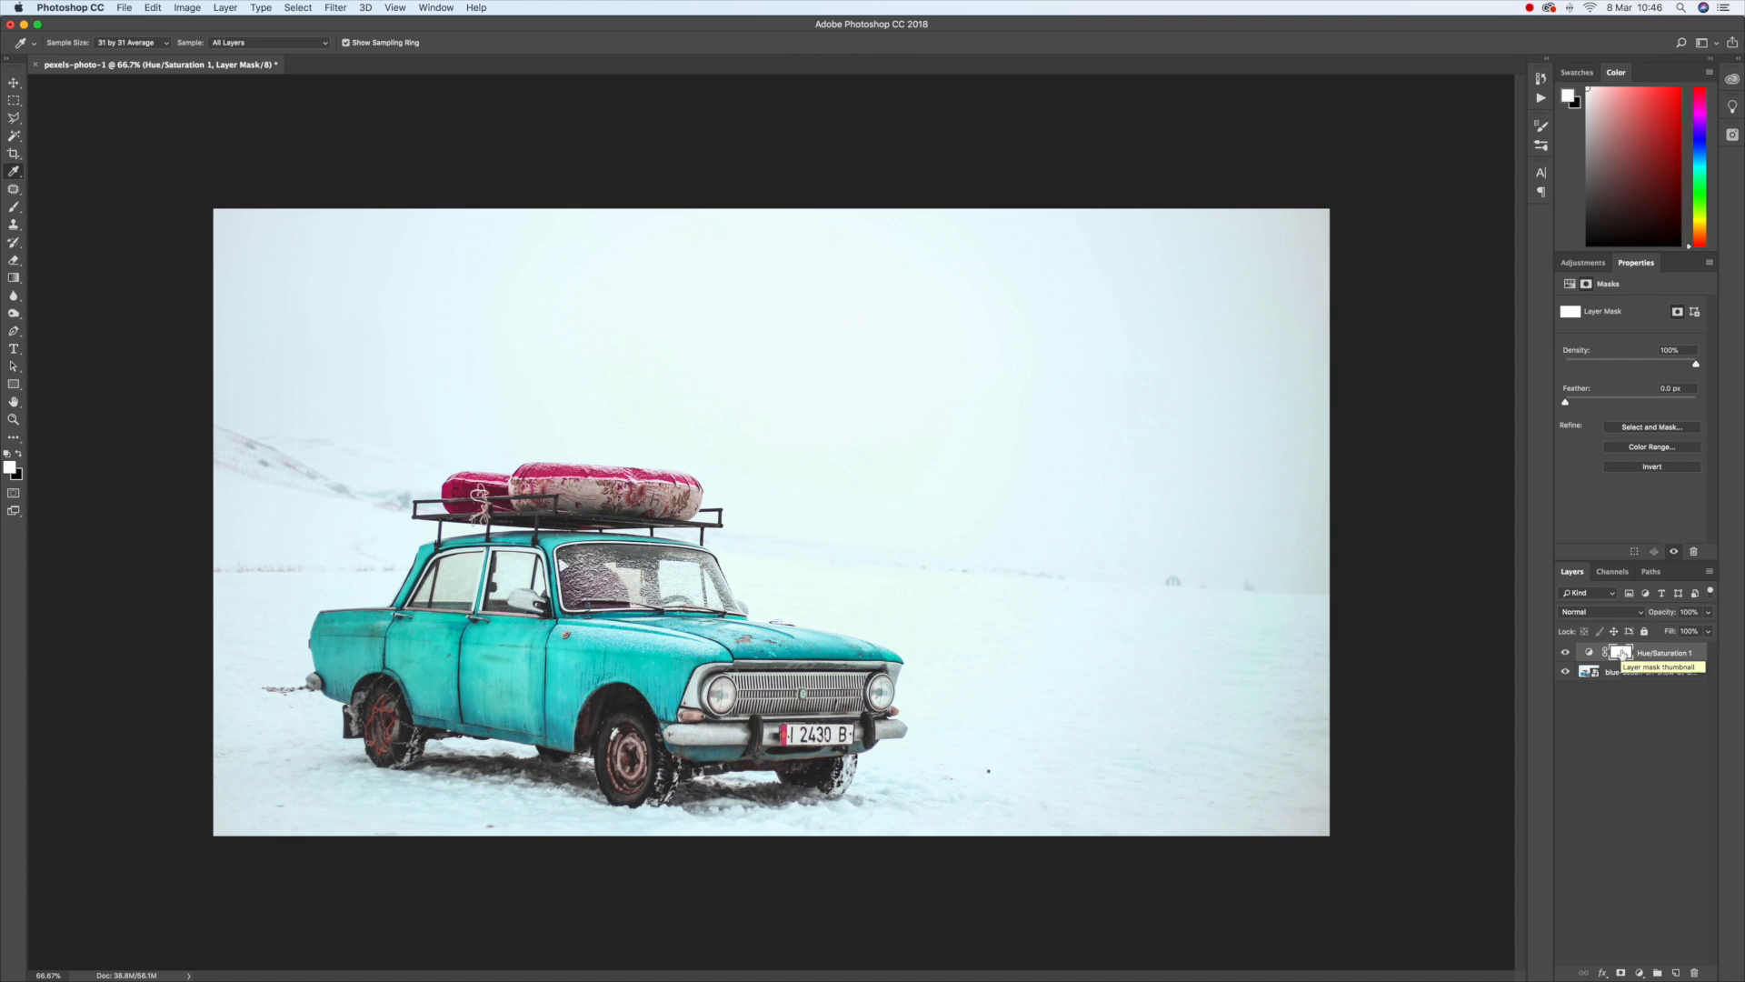
{"action": "key", "text": "super+i"}
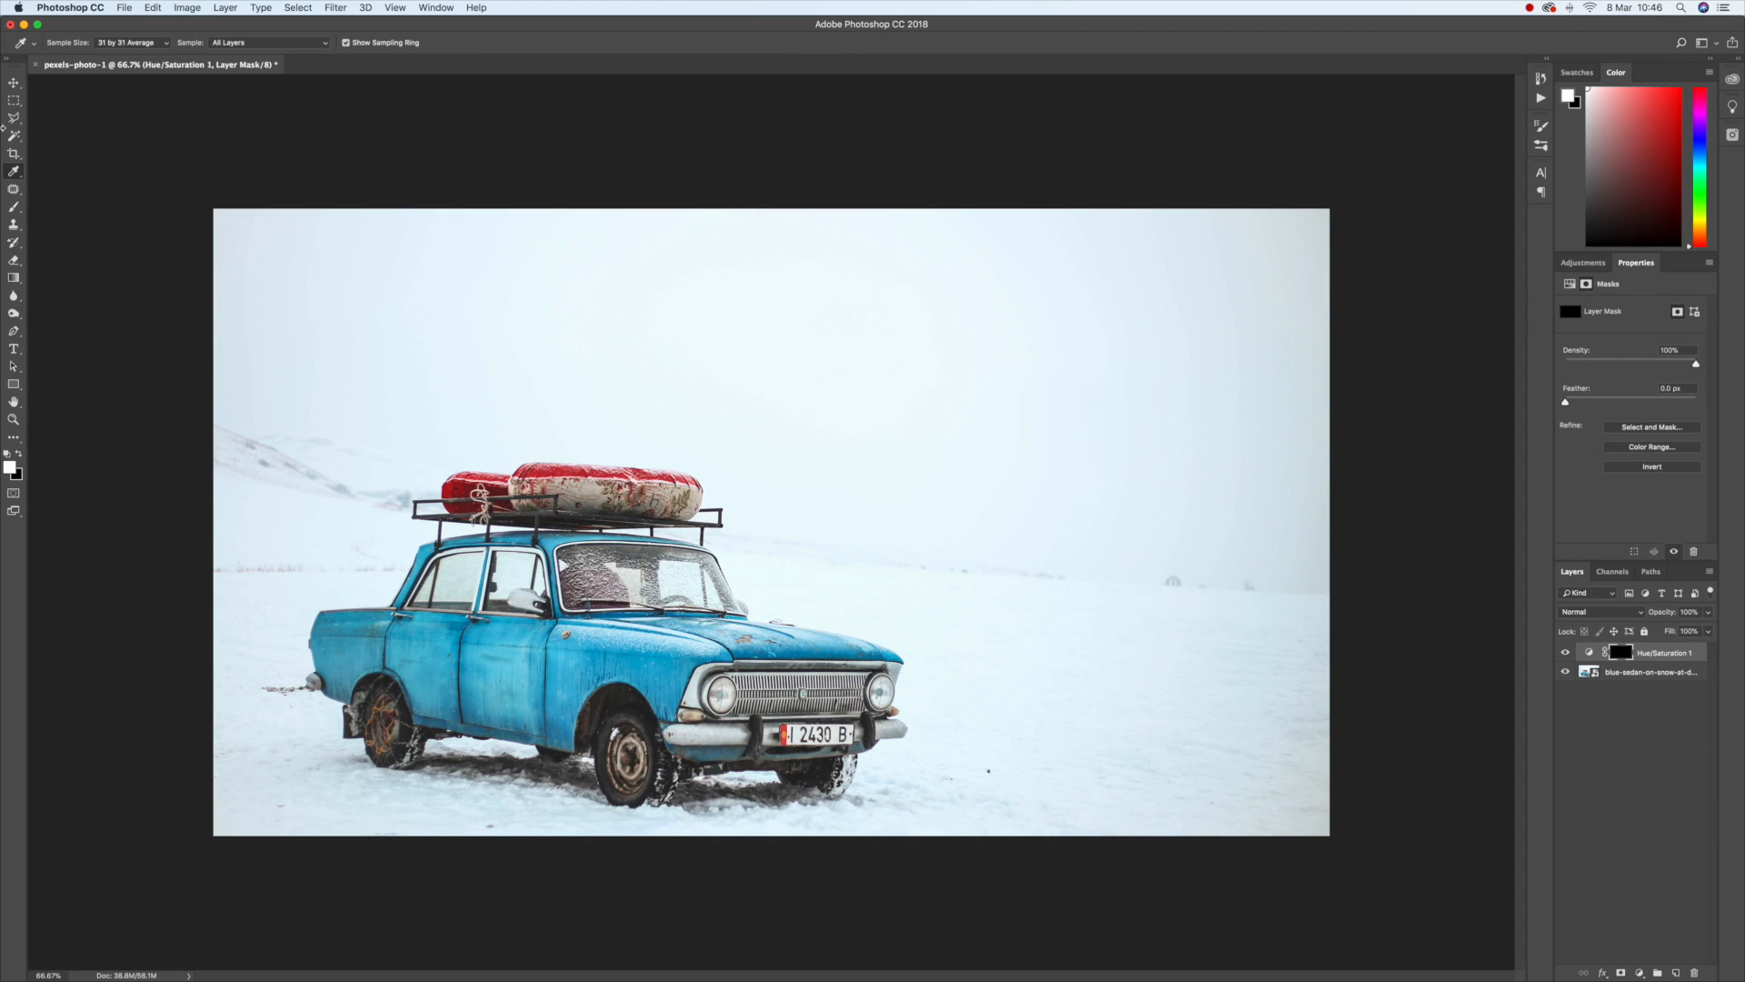
{"action": "left_click", "coordinate": [14, 211]}
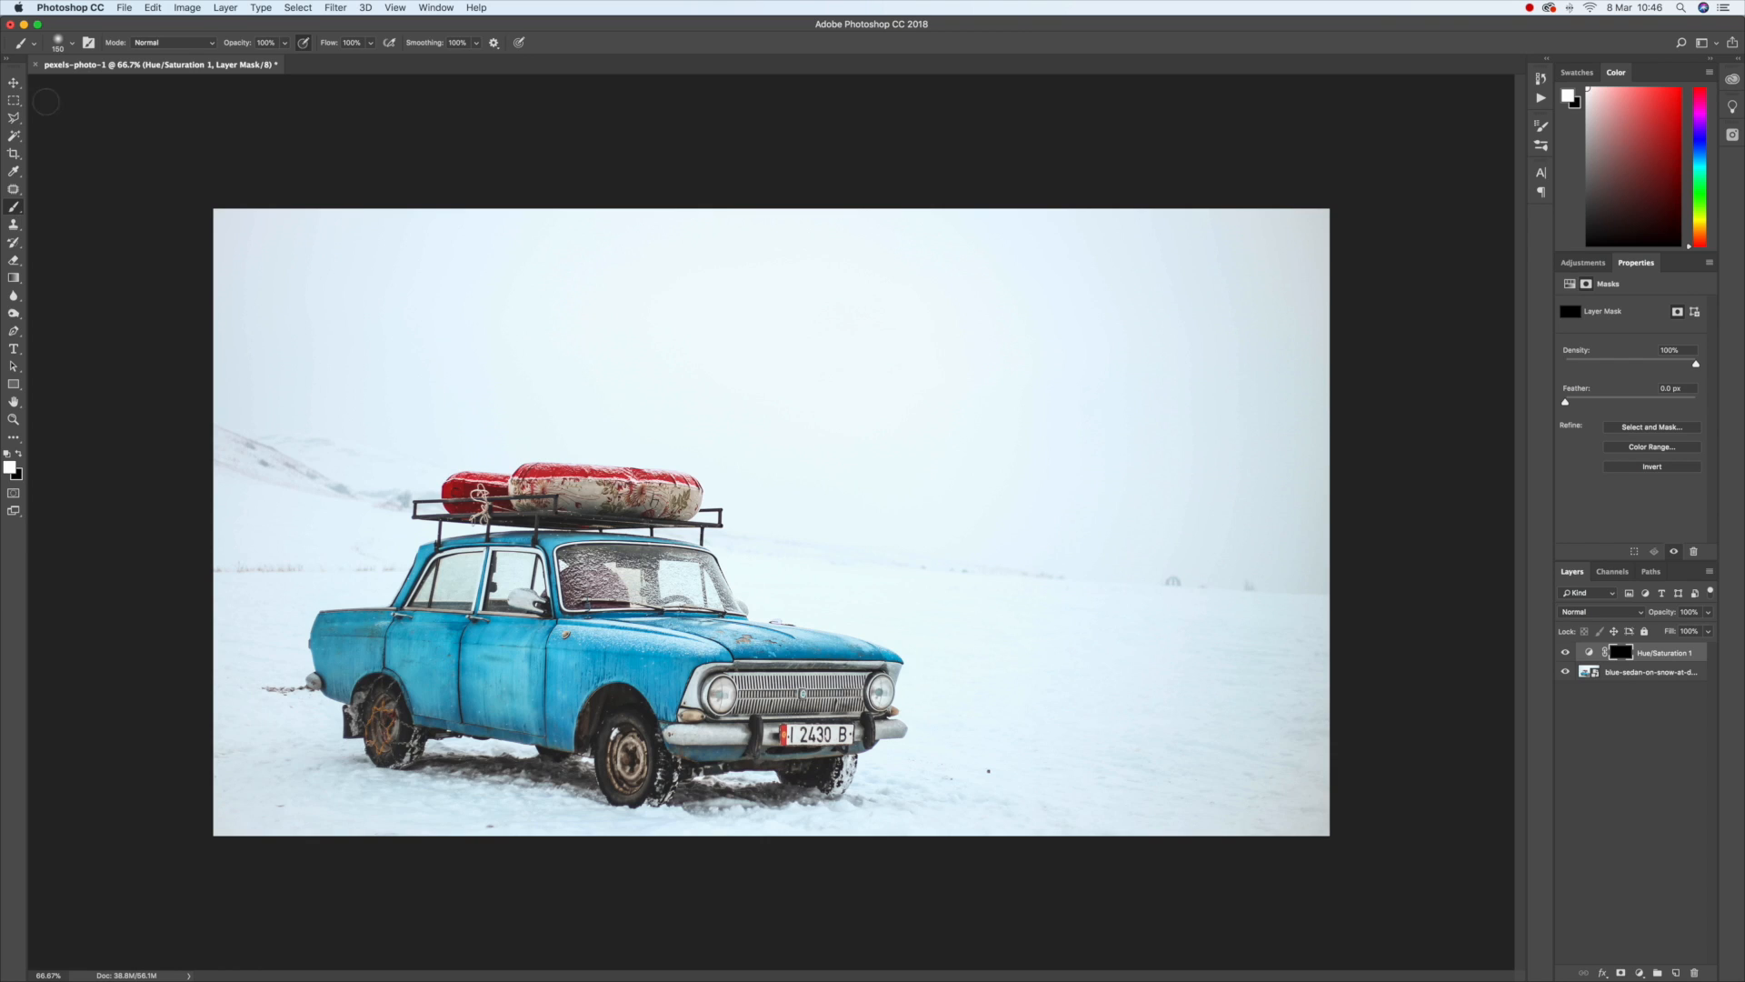
{"action": "left_click", "coordinate": [72, 43]}
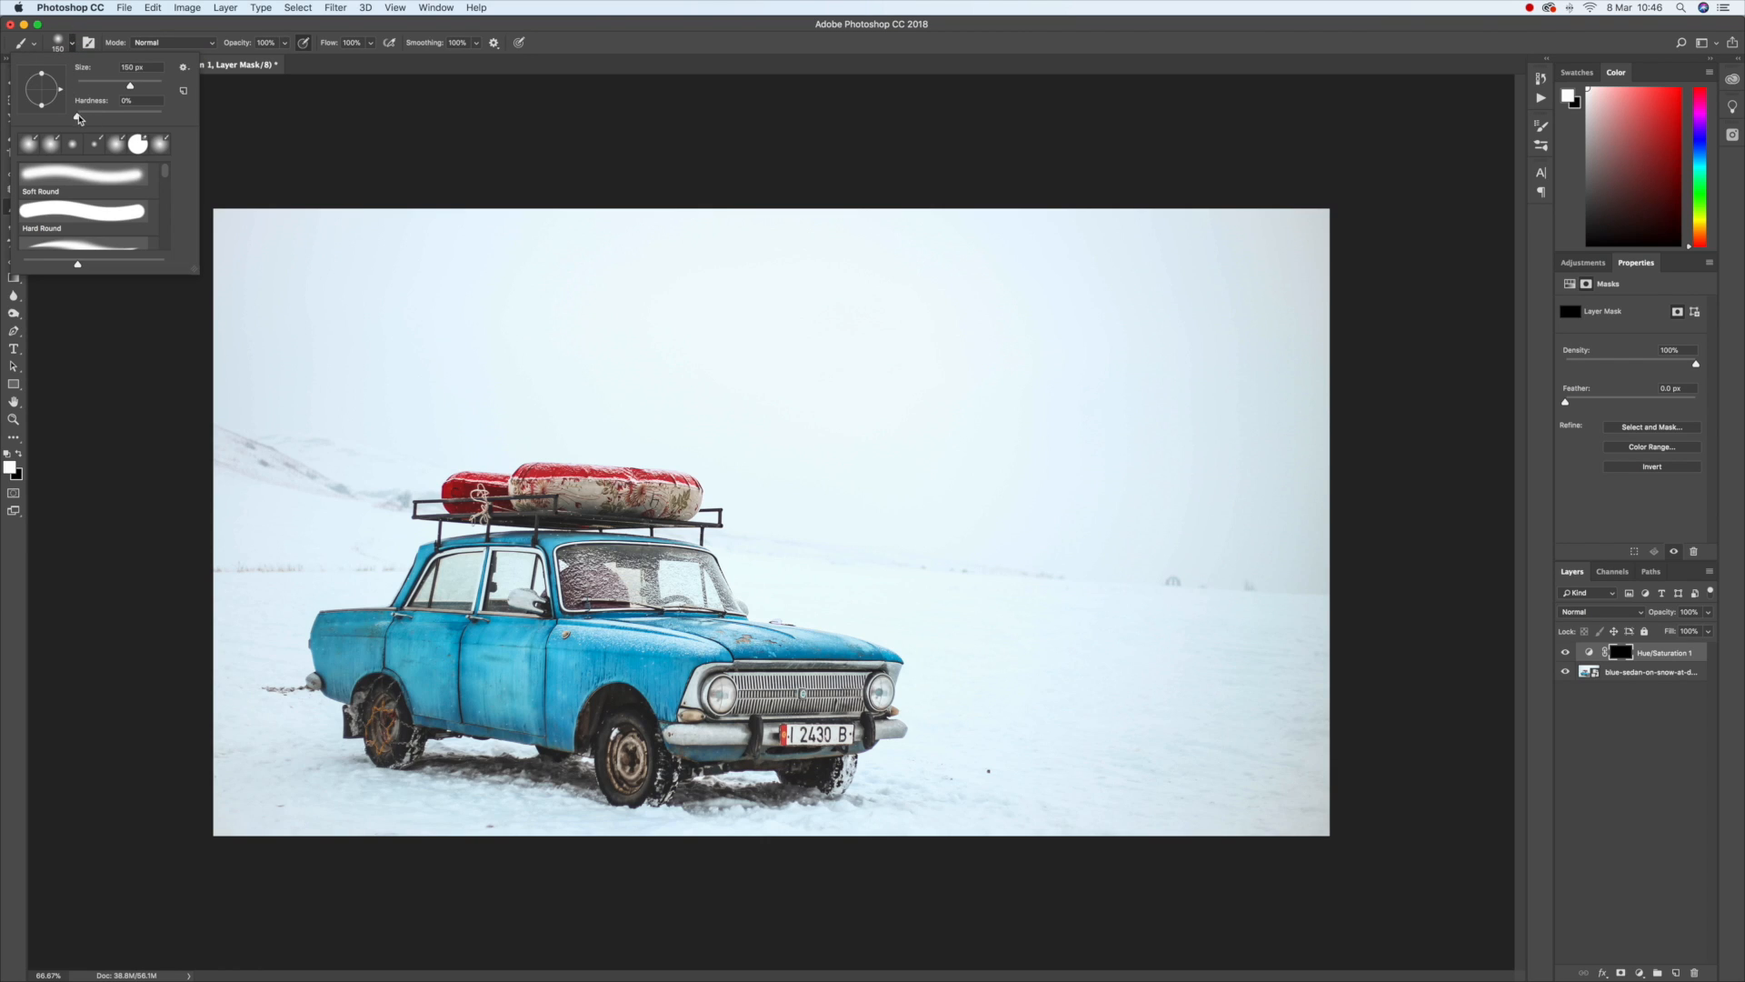
{"action": "left_click_drag", "start_coordinate": [78, 117], "coordinate": [136, 121]}
Step: Paint a first white patch on the layer mask over the car's rear side panel
{"action": "key", "text": "super+equal"}
{"action": "key", "text": "super+equal"}
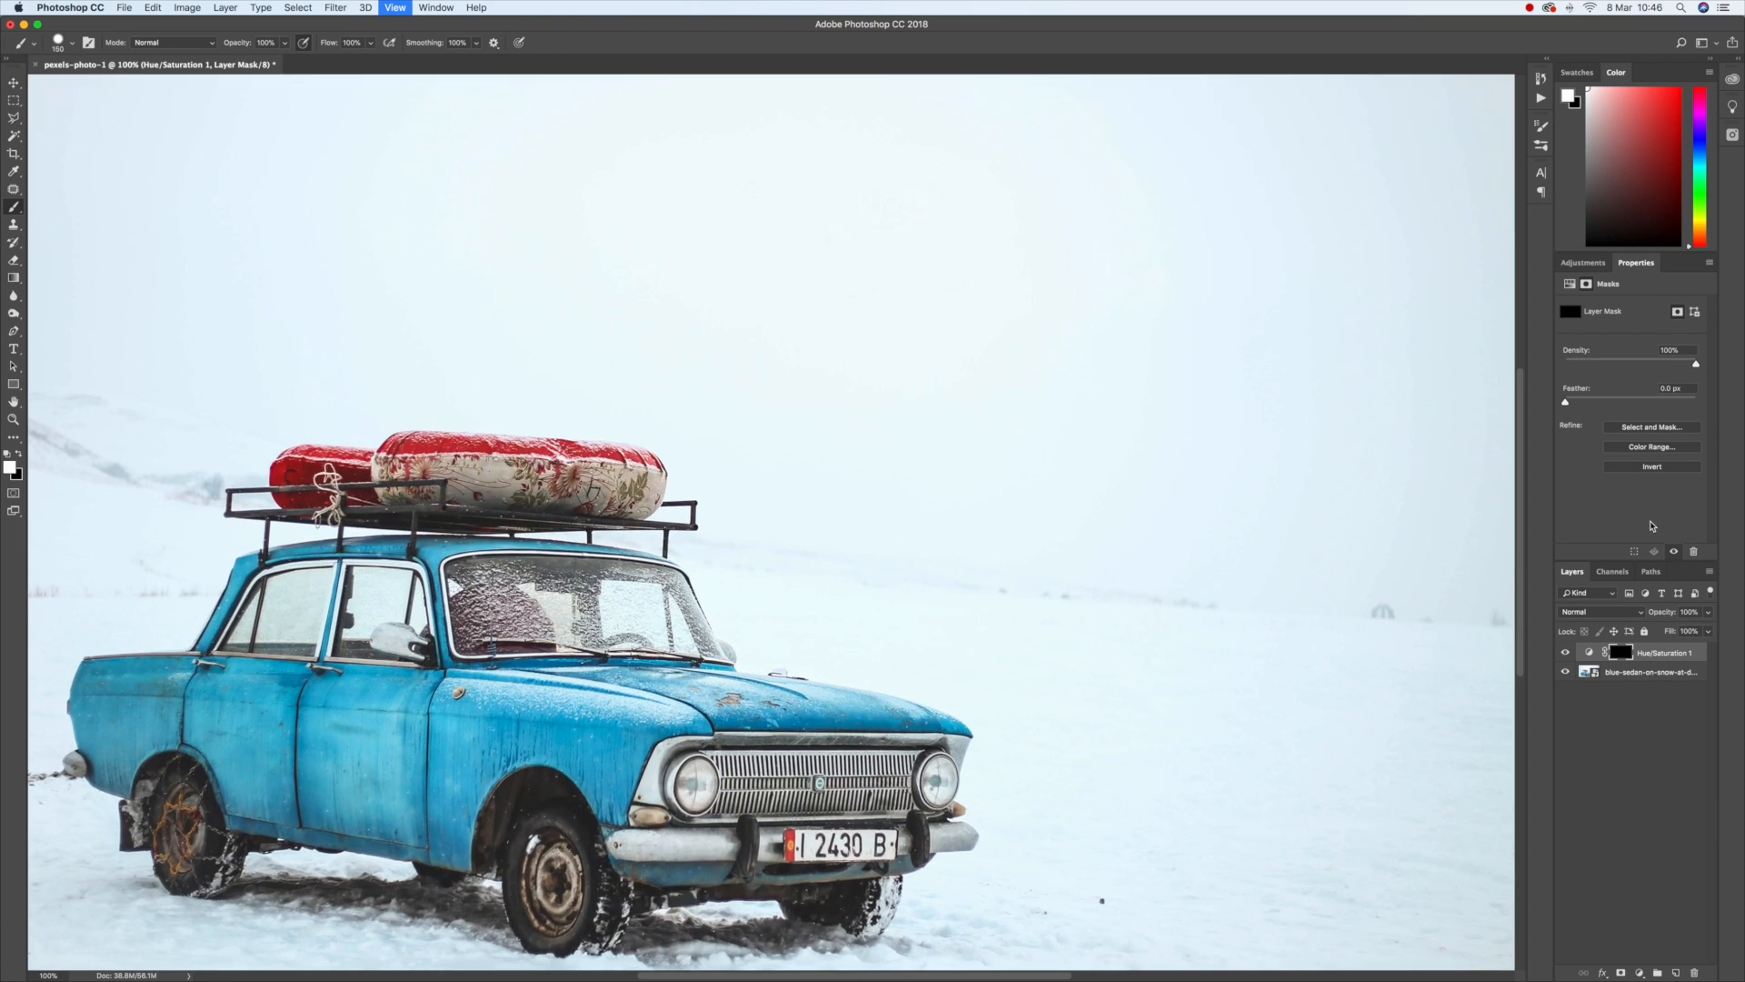
{"action": "scroll", "coordinate": [977, 405], "scroll_direction": "left", "scroll_amount": 10}
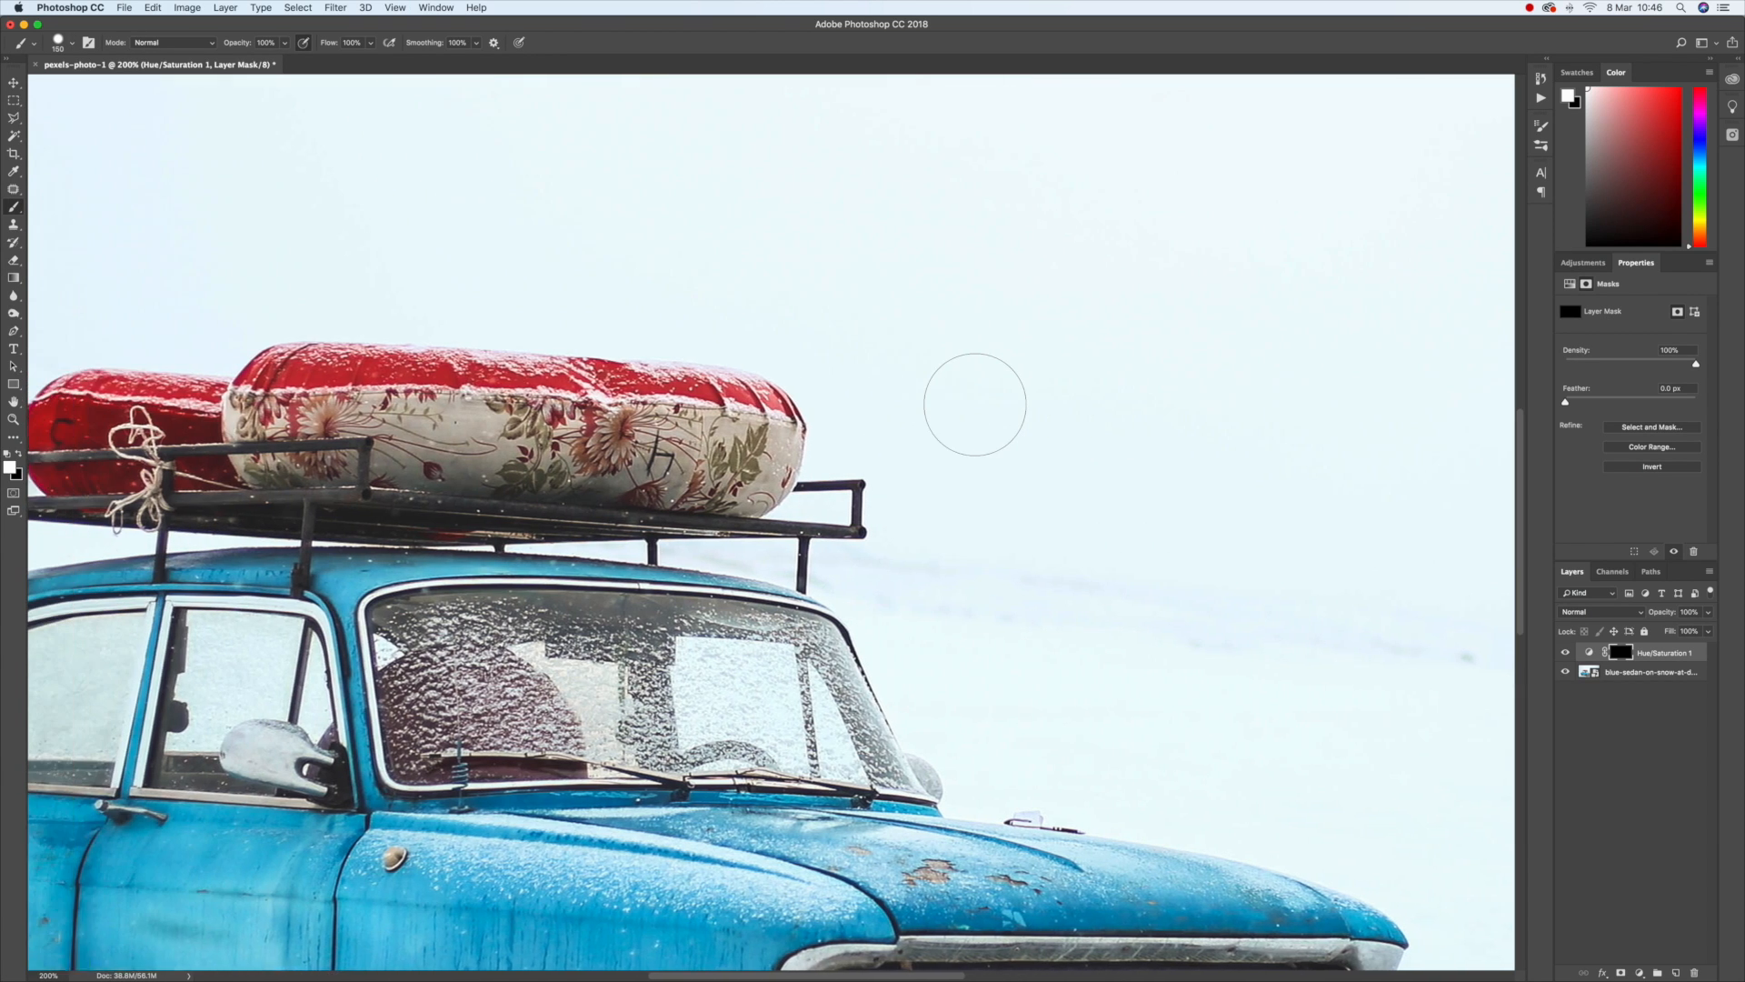
{"action": "scroll", "coordinate": [977, 399], "scroll_direction": "left", "scroll_amount": 10}
{"action": "scroll", "coordinate": [864, 409], "scroll_direction": "down", "scroll_amount": 10}
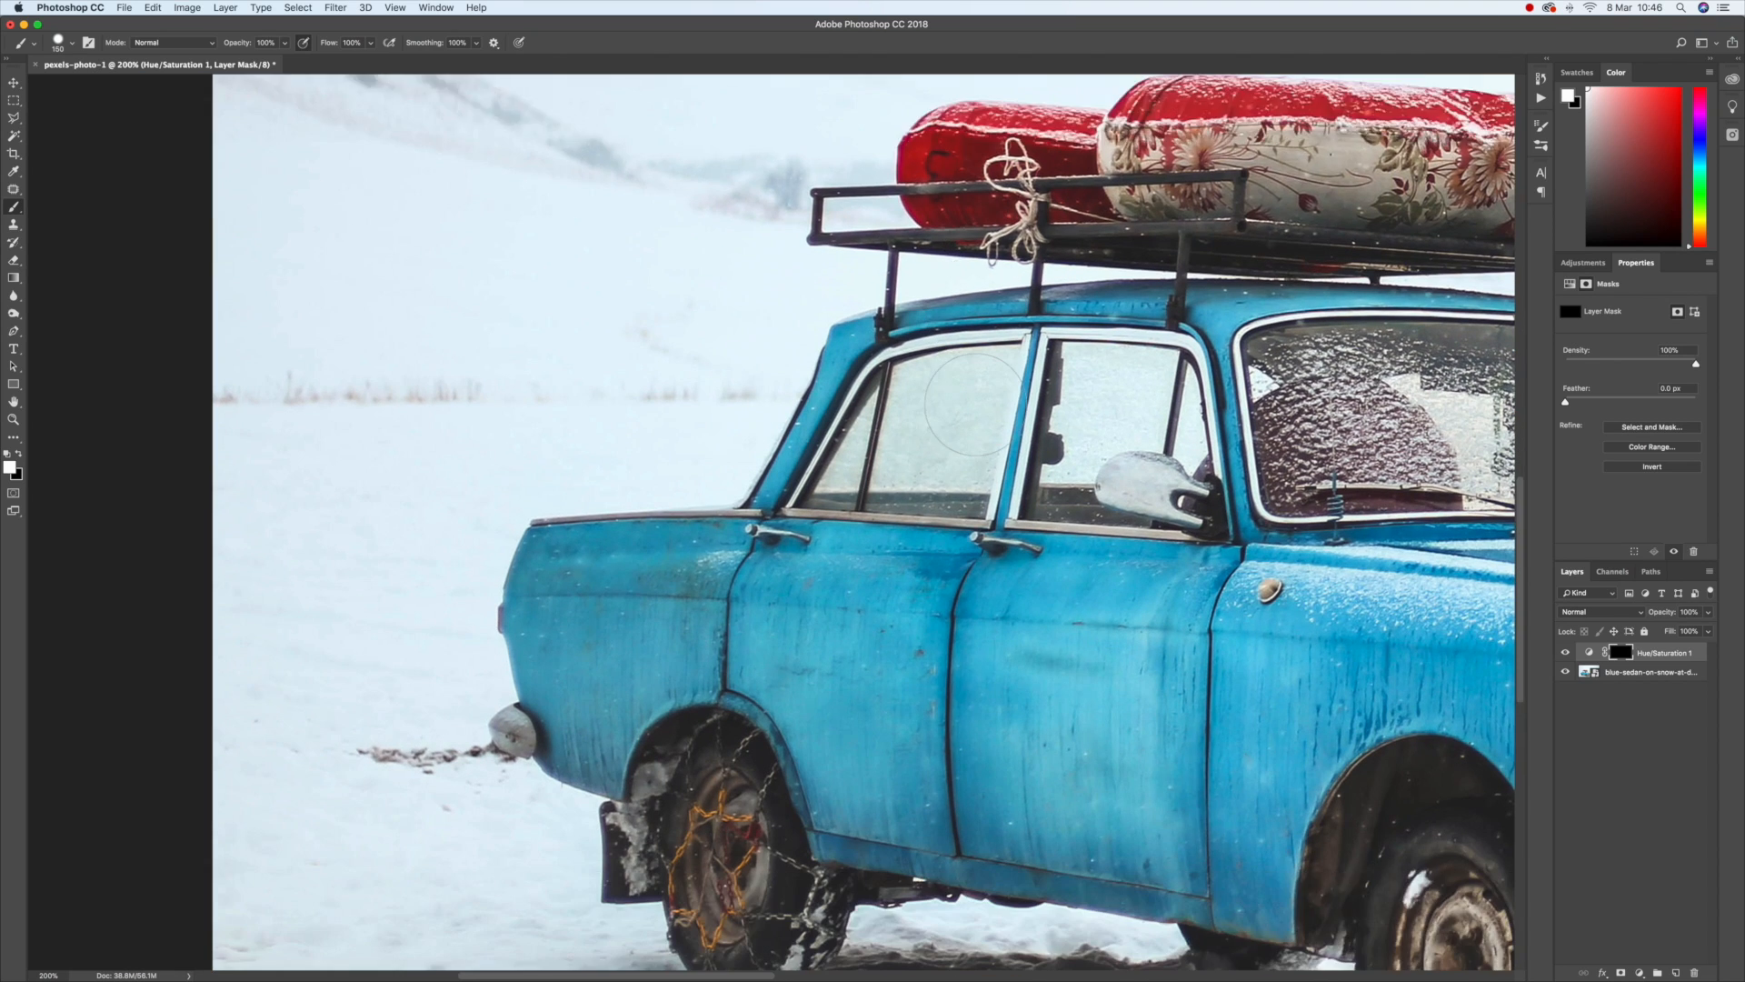
{"action": "mouse_move", "coordinate": [635, 397]}
{"action": "left_mouse_down"}
{"action": "mouse_move", "coordinate": [668, 407]}
{"action": "mouse_move", "coordinate": [670, 363]}
{"action": "left_mouse_up"}
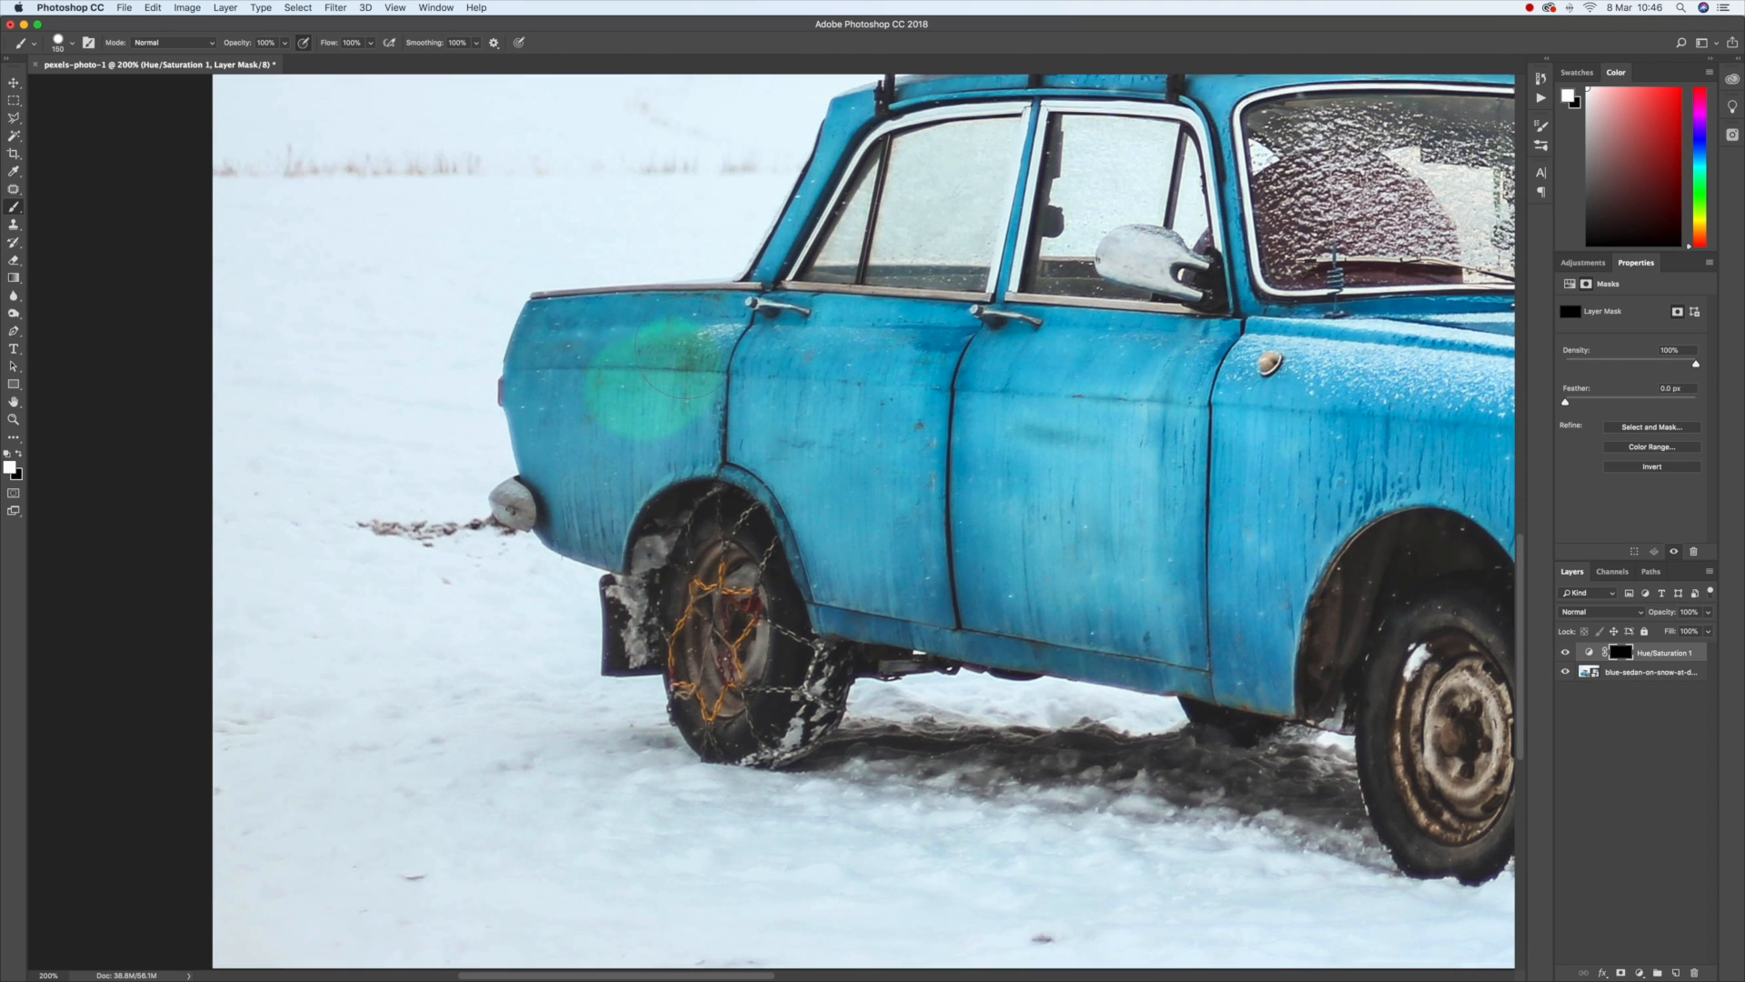
Step: Make the brush smaller and harder, and paint the mask white over the whole rear side panel, edges first
{"action": "key", "text": "bracketleft"}
{"action": "key", "text": "bracketleft"}
{"action": "left_click", "coordinate": [73, 44]}
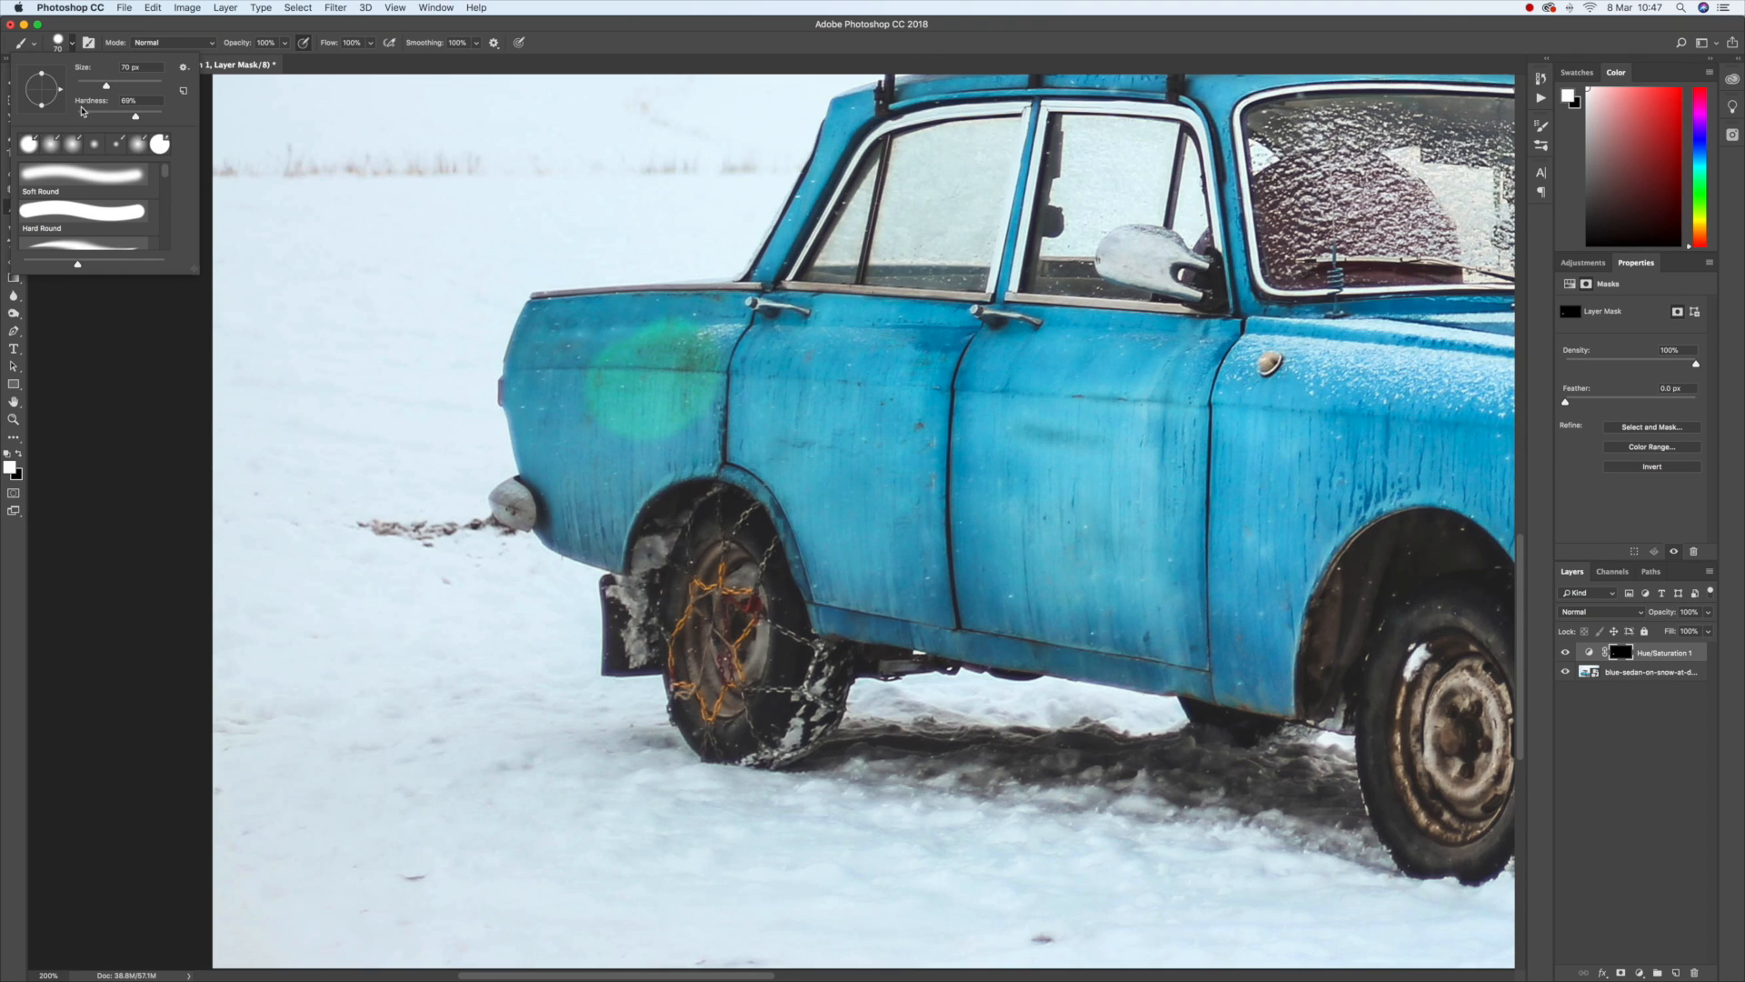
{"action": "left_click_drag", "start_coordinate": [136, 116], "coordinate": [171, 120]}
{"action": "mouse_move", "coordinate": [690, 331]}
{"action": "left_mouse_down"}
{"action": "mouse_move", "coordinate": [727, 319]}
{"action": "mouse_move", "coordinate": [526, 318]}
{"action": "mouse_move", "coordinate": [541, 361]}
{"action": "left_mouse_up"}
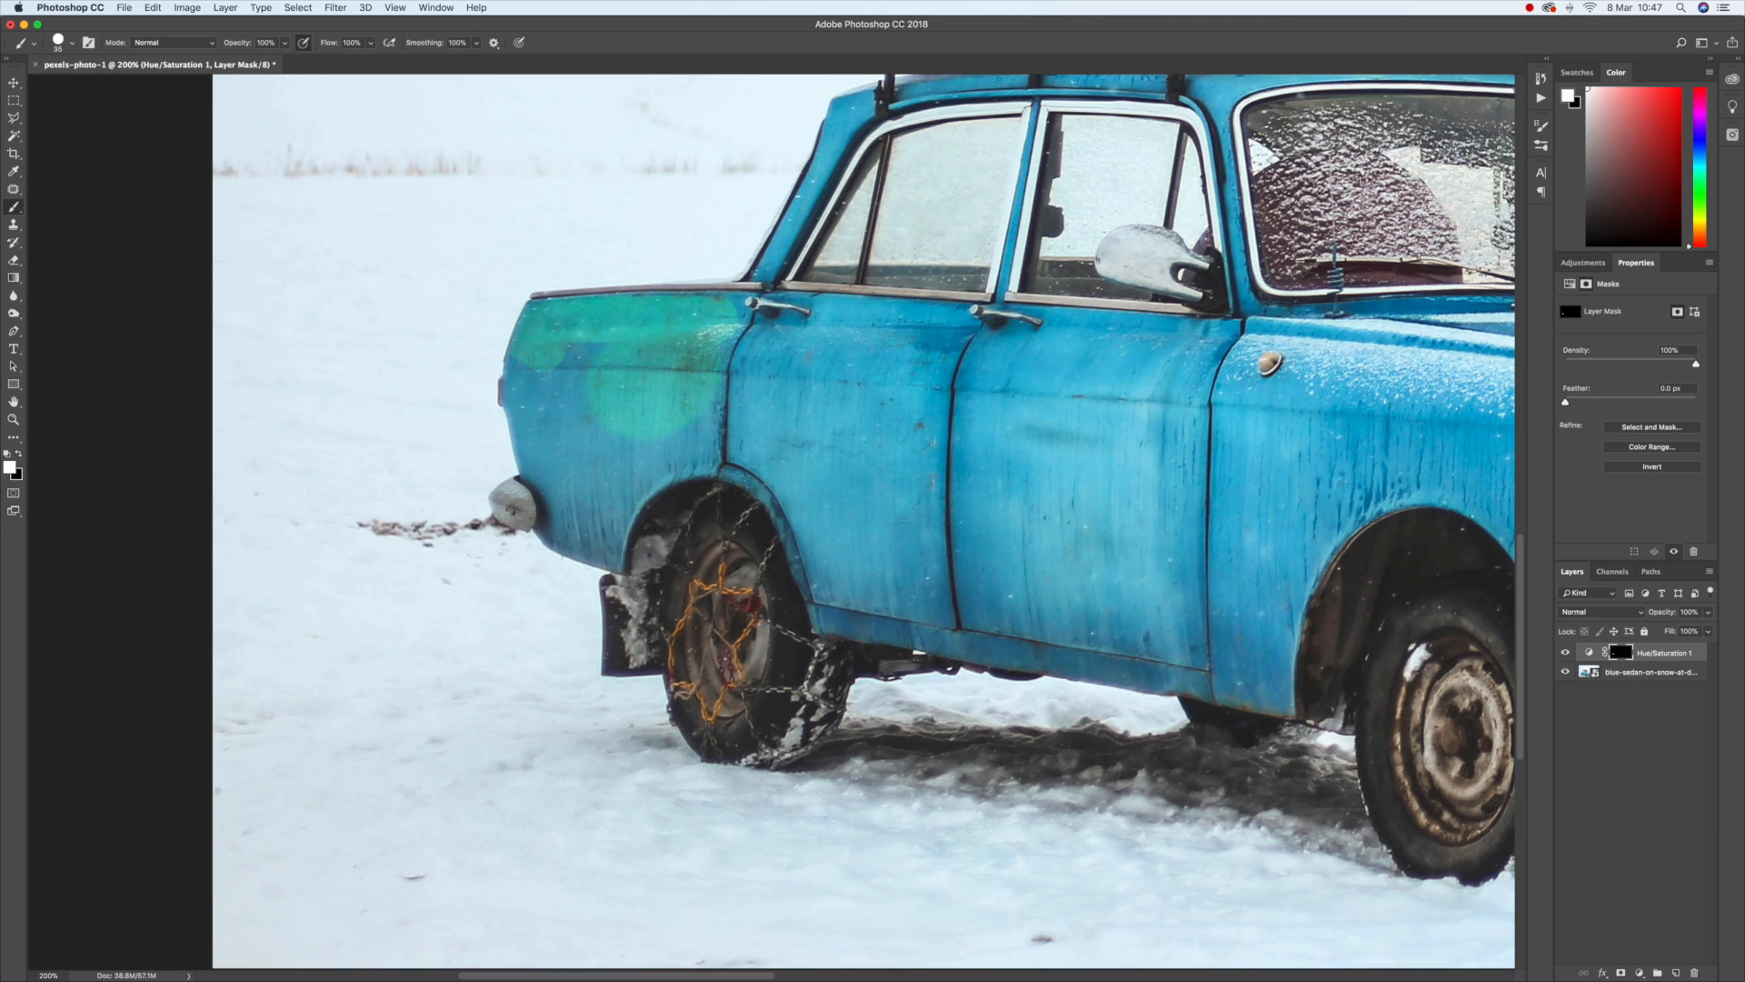
{"action": "mouse_move", "coordinate": [517, 354]}
{"action": "left_mouse_down"}
{"action": "mouse_move", "coordinate": [543, 520]}
{"action": "mouse_move", "coordinate": [627, 518]}
{"action": "mouse_move", "coordinate": [704, 462]}
{"action": "mouse_move", "coordinate": [749, 304]}
{"action": "left_mouse_up"}
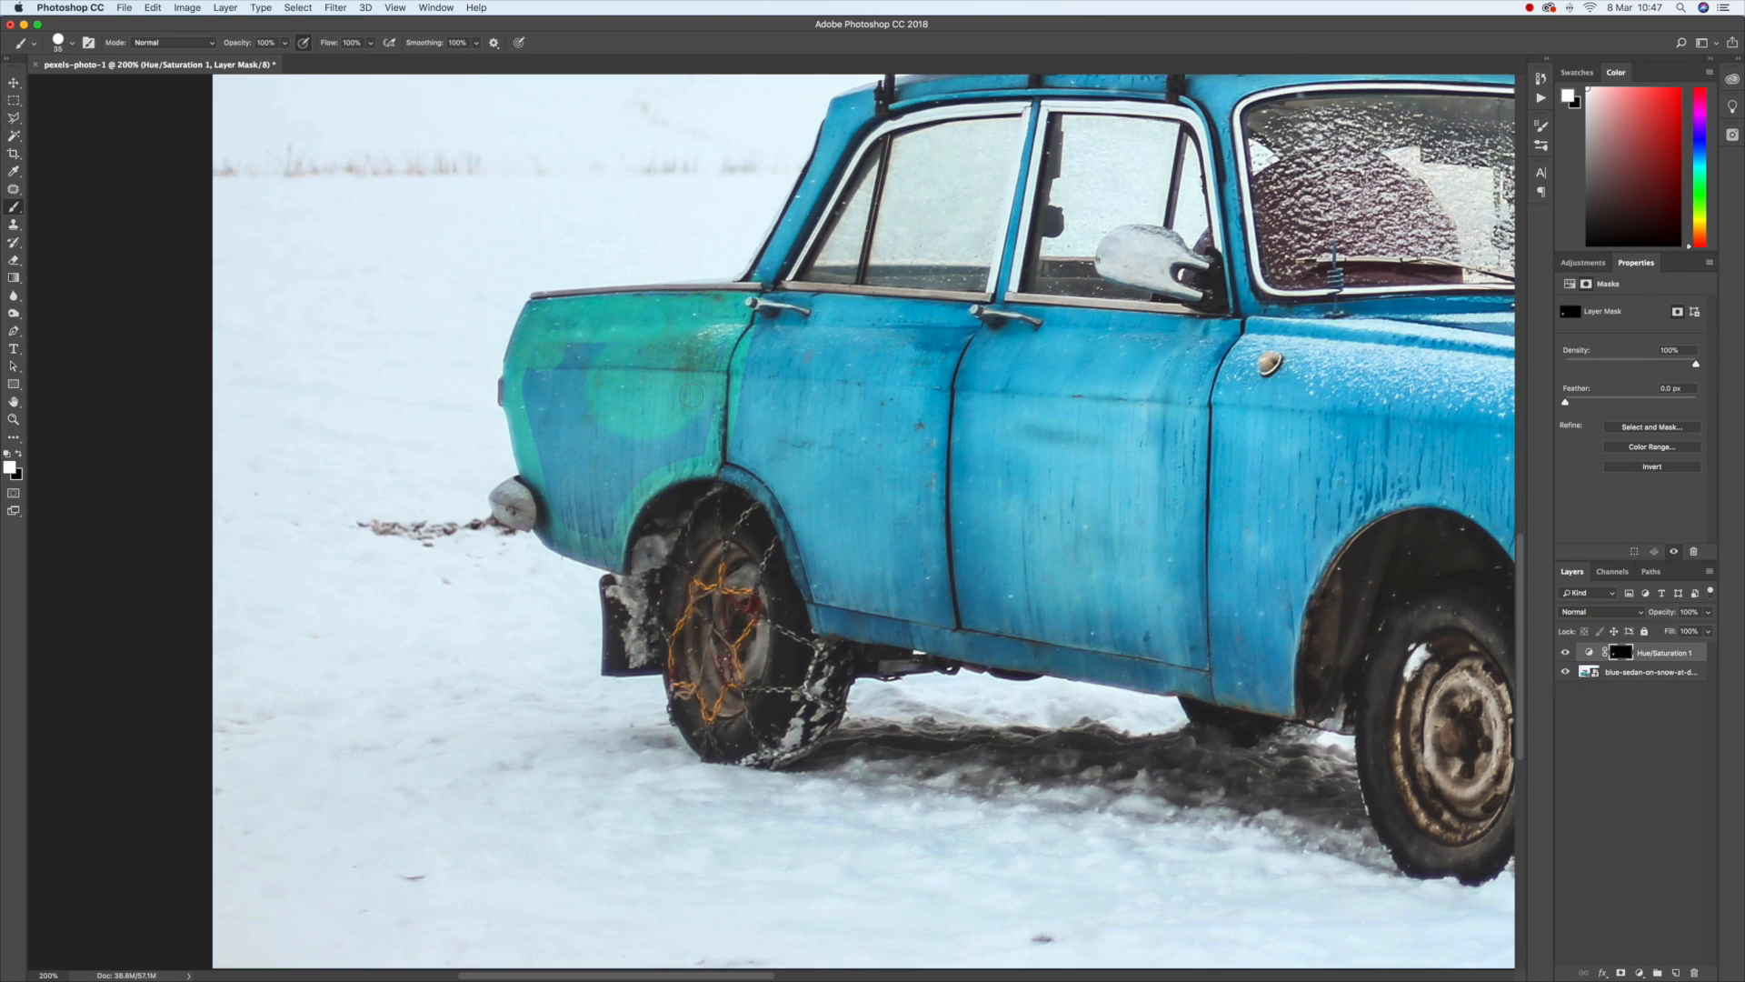
{"action": "key", "text": "bracketright"}
{"action": "mouse_move", "coordinate": [689, 416]}
{"action": "left_mouse_down"}
{"action": "mouse_move", "coordinate": [683, 452]}
{"action": "mouse_move", "coordinate": [629, 458]}
{"action": "mouse_move", "coordinate": [606, 486]}
{"action": "mouse_move", "coordinate": [620, 506]}
{"action": "mouse_move", "coordinate": [594, 498]}
{"action": "mouse_move", "coordinate": [578, 451]}
{"action": "mouse_move", "coordinate": [600, 360]}
{"action": "mouse_move", "coordinate": [569, 367]}
{"action": "mouse_move", "coordinate": [615, 352]}
{"action": "mouse_move", "coordinate": [575, 353]}
{"action": "mouse_move", "coordinate": [538, 423]}
{"action": "mouse_move", "coordinate": [539, 372]}
{"action": "mouse_move", "coordinate": [602, 509]}
{"action": "left_mouse_up"}
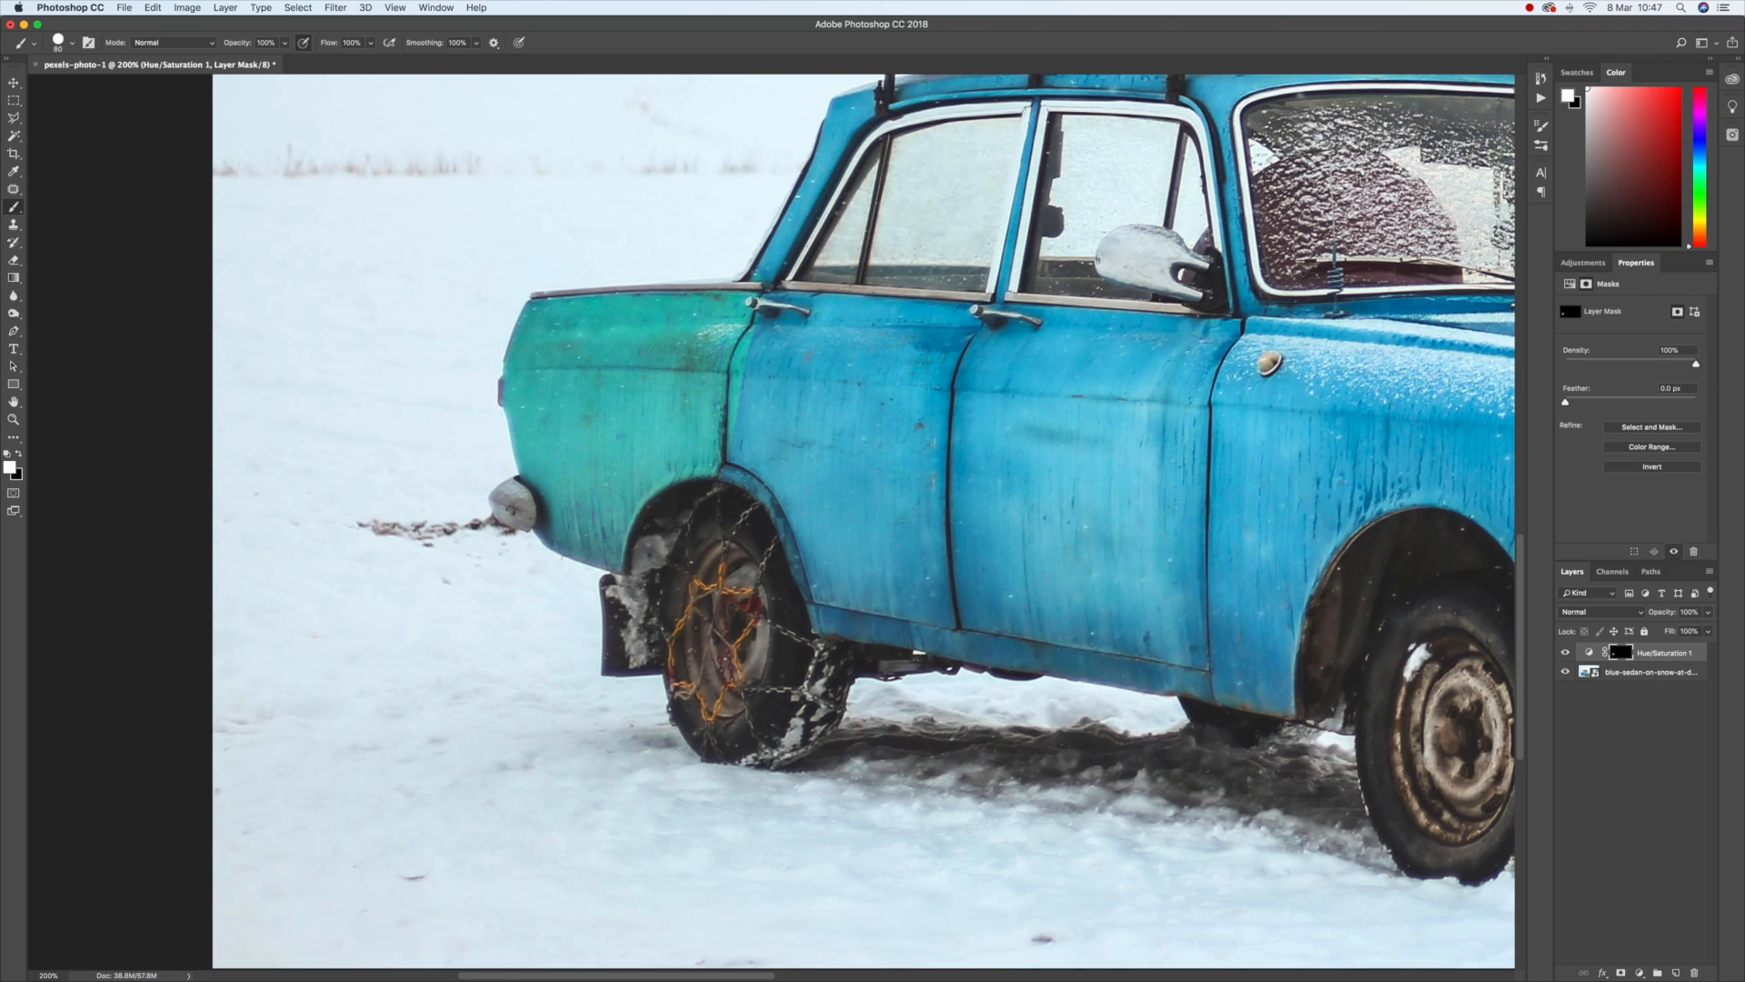
Step: Paint the mask white over the rear door, front door, front fender and hood
{"action": "left_click_drag", "start_coordinate": [763, 393], "coordinate": [871, 389]}
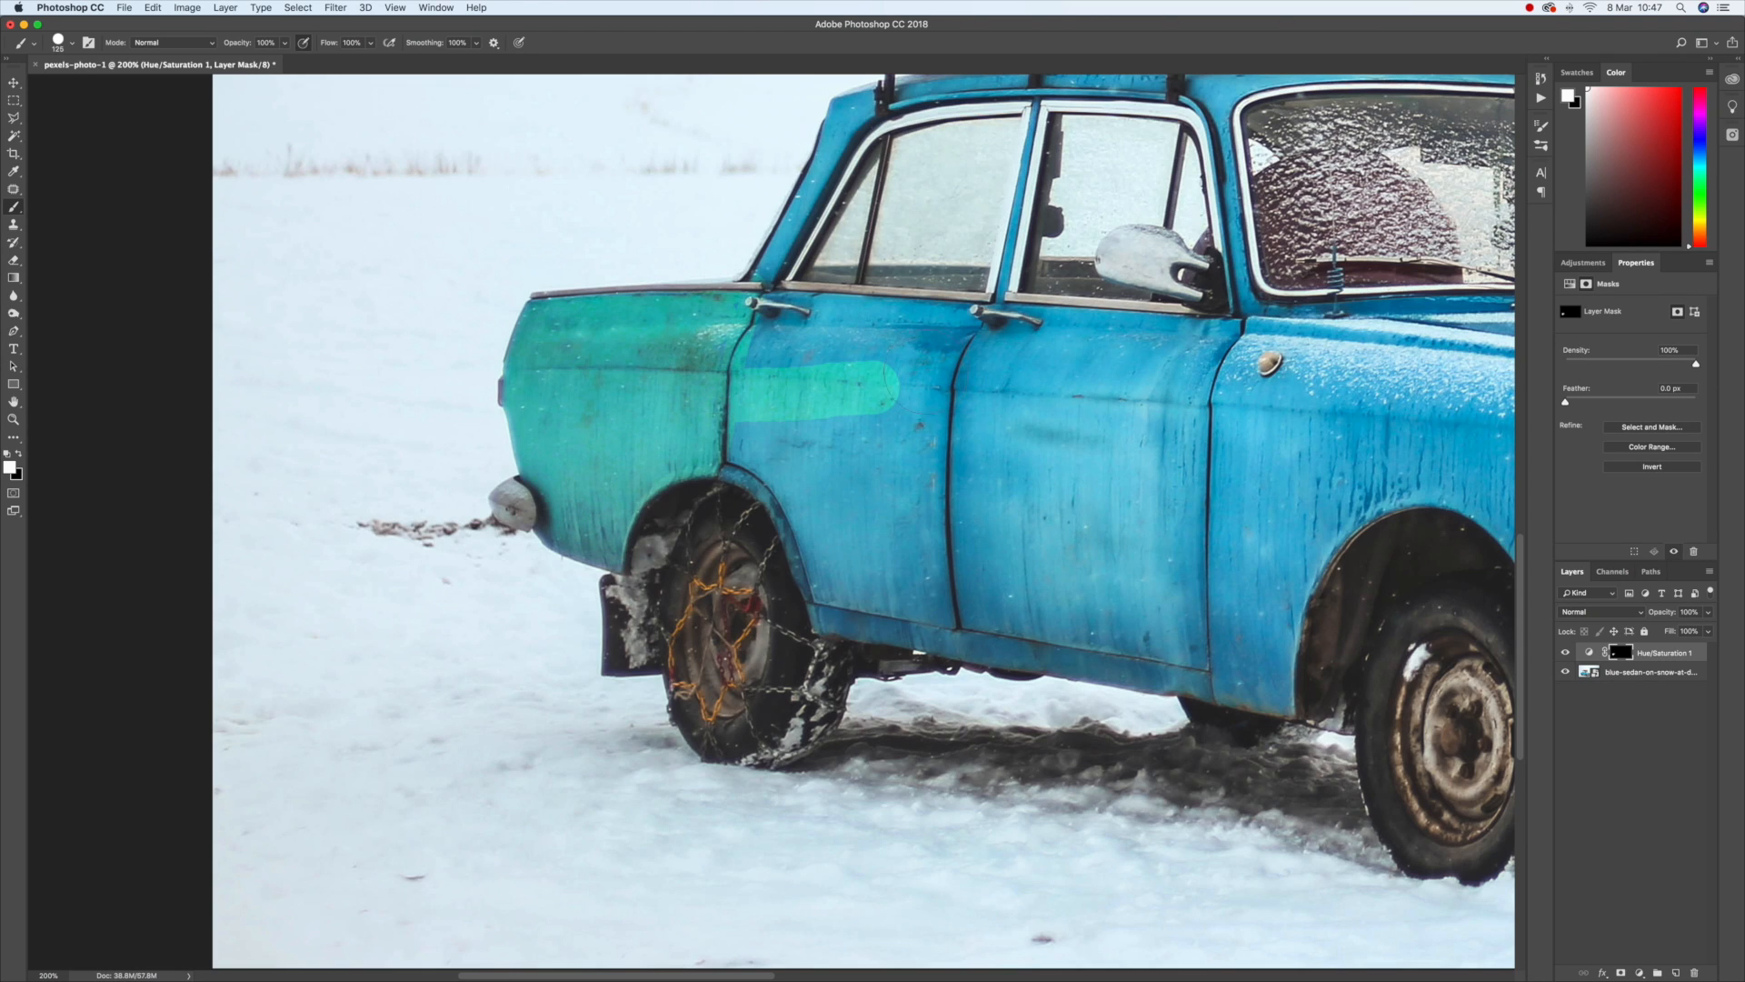
{"action": "left_click", "coordinate": [936, 354]}
{"action": "mouse_move", "coordinate": [935, 368]}
{"action": "left_mouse_down"}
{"action": "mouse_move", "coordinate": [892, 453]}
{"action": "mouse_move", "coordinate": [911, 516]}
{"action": "mouse_move", "coordinate": [961, 546]}
{"action": "mouse_move", "coordinate": [920, 549]}
{"action": "mouse_move", "coordinate": [916, 580]}
{"action": "mouse_move", "coordinate": [857, 559]}
{"action": "mouse_move", "coordinate": [857, 602]}
{"action": "mouse_move", "coordinate": [821, 496]}
{"action": "mouse_move", "coordinate": [736, 421]}
{"action": "mouse_move", "coordinate": [768, 379]}
{"action": "mouse_move", "coordinate": [834, 356]}
{"action": "mouse_move", "coordinate": [758, 357]}
{"action": "mouse_move", "coordinate": [995, 353]}
{"action": "mouse_move", "coordinate": [1388, 374]}
{"action": "mouse_move", "coordinate": [1414, 392]}
{"action": "mouse_move", "coordinate": [1231, 589]}
{"action": "mouse_move", "coordinate": [1340, 490]}
{"action": "mouse_move", "coordinate": [1332, 453]}
{"action": "mouse_move", "coordinate": [791, 426]}
{"action": "mouse_move", "coordinate": [866, 394]}
{"action": "mouse_move", "coordinate": [768, 356]}
{"action": "left_mouse_up"}
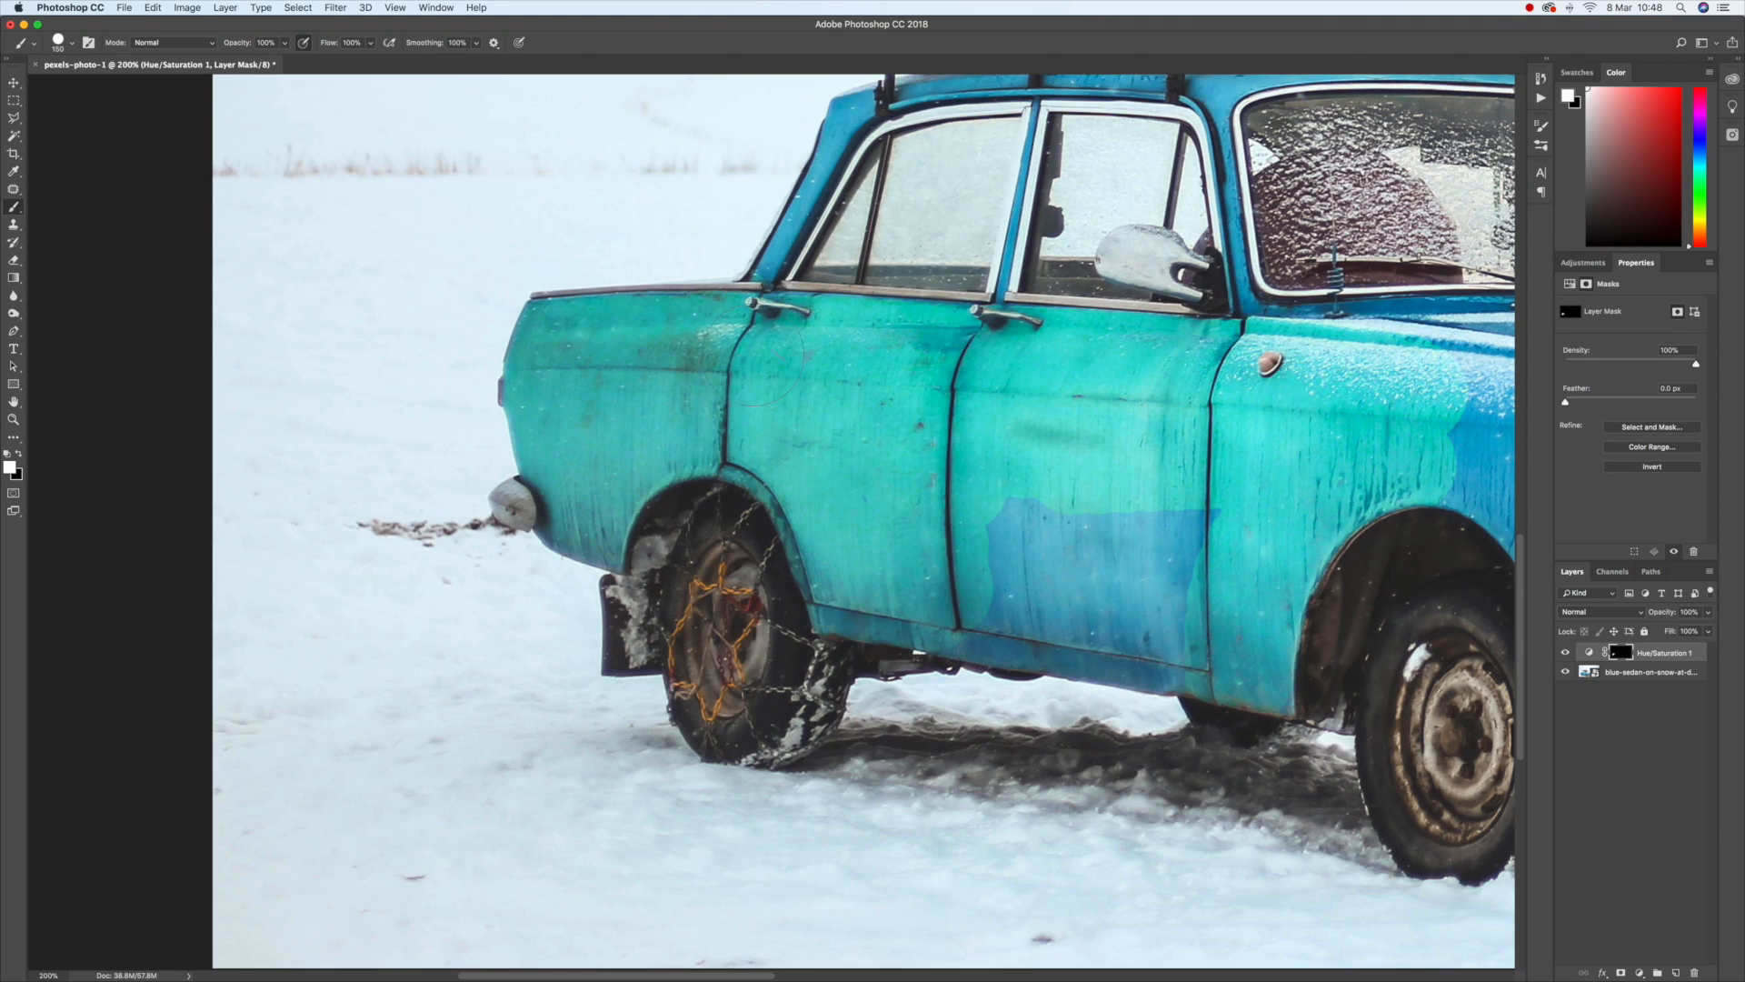
{"action": "mouse_move", "coordinate": [986, 359]}
{"action": "left_mouse_down"}
{"action": "mouse_move", "coordinate": [1073, 559]}
{"action": "mouse_move", "coordinate": [1036, 628]}
{"action": "mouse_move", "coordinate": [1187, 643]}
{"action": "mouse_move", "coordinate": [1159, 539]}
{"action": "mouse_move", "coordinate": [1092, 557]}
{"action": "left_mouse_up"}
{"action": "key", "text": "super+minus"}
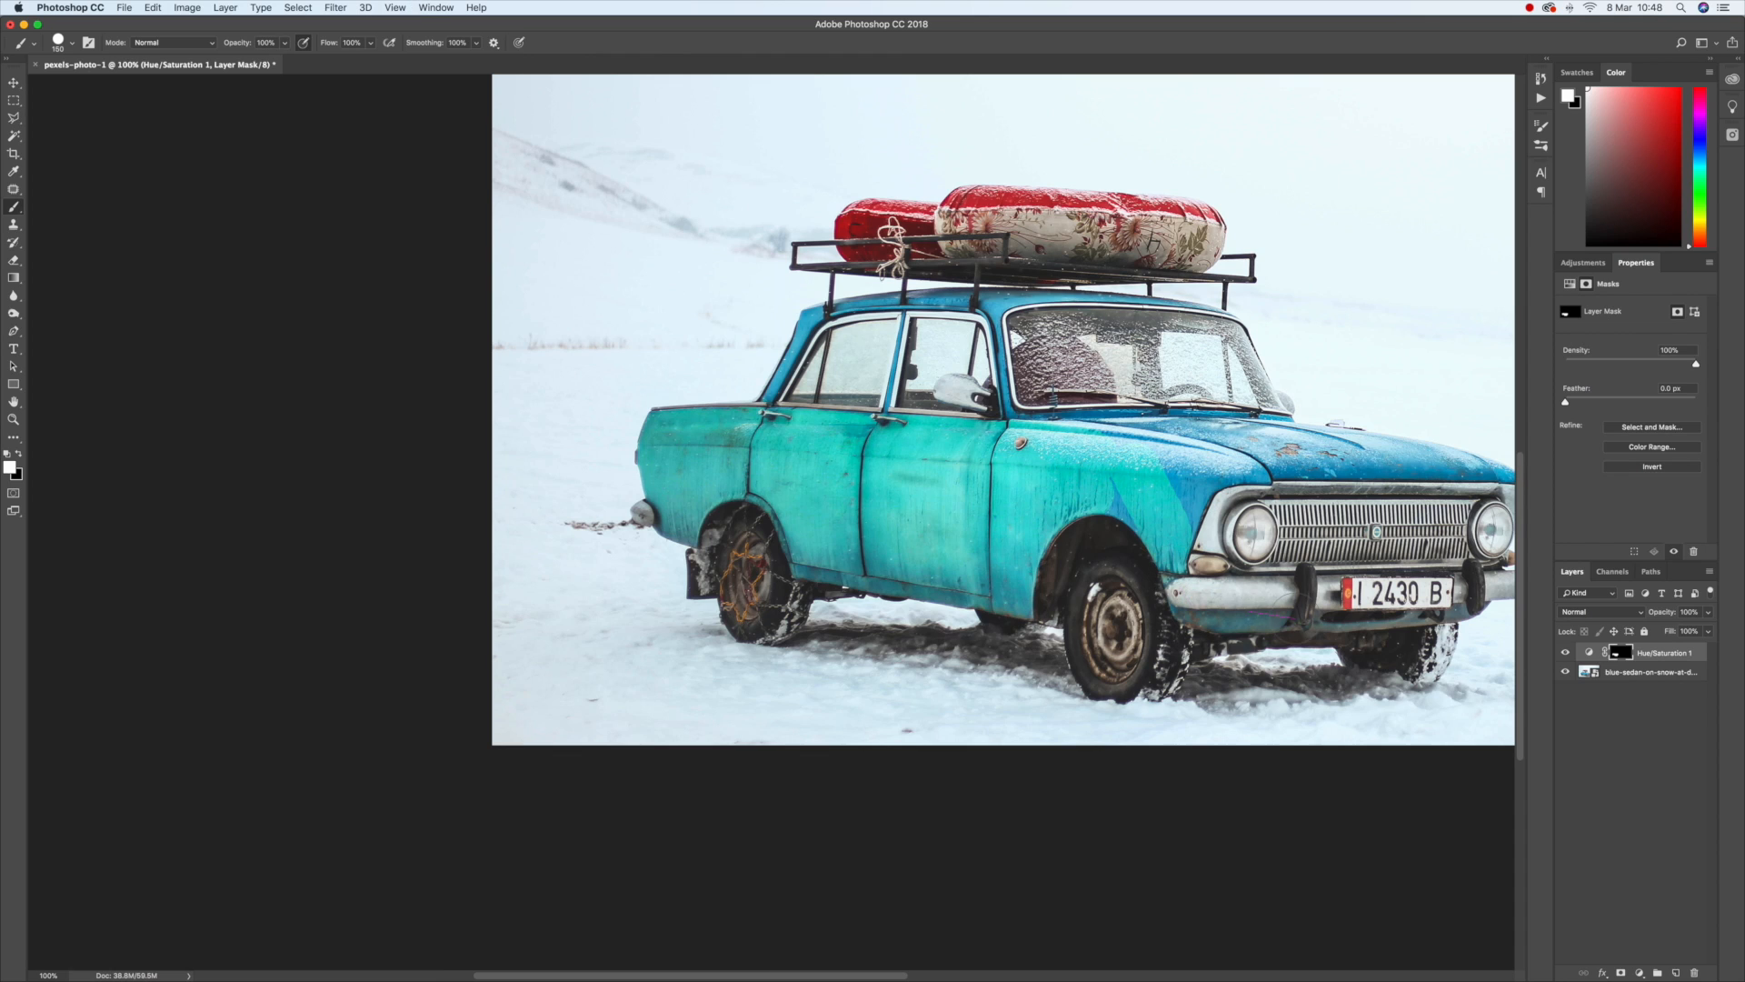
{"action": "mouse_move", "coordinate": [1473, 462]}
{"action": "left_mouse_down"}
{"action": "mouse_move", "coordinate": [1164, 473]}
{"action": "mouse_move", "coordinate": [1118, 423]}
{"action": "mouse_move", "coordinate": [1309, 427]}
{"action": "mouse_move", "coordinate": [1220, 482]}
{"action": "mouse_move", "coordinate": [1121, 500]}
{"action": "left_mouse_up"}
Step: Reduce the brush size and paint the mask white along the windscreen base, roof and window pillars
{"action": "key", "text": "bracketleft"}
{"action": "key", "text": "bracketleft"}
{"action": "key", "text": "bracketleft"}
{"action": "key", "text": "bracketleft"}
{"action": "key", "text": "bracketleft"}
{"action": "key", "text": "bracketleft"}
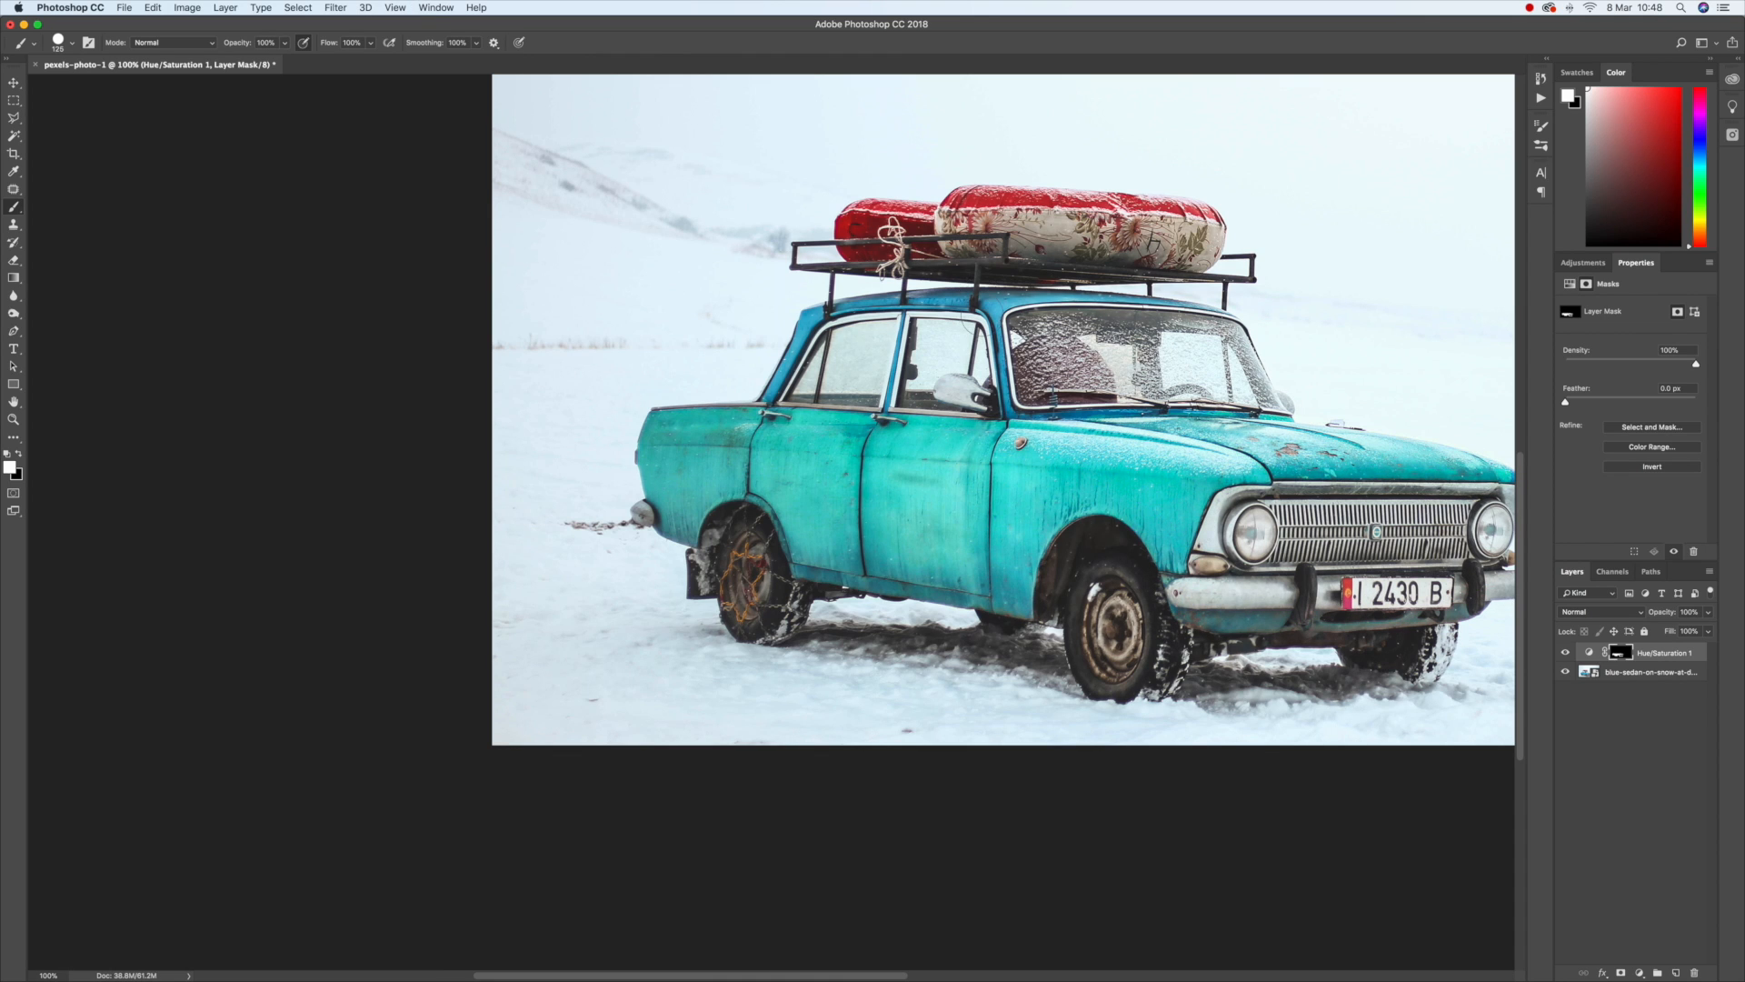
{"action": "left_click_drag", "start_coordinate": [1054, 416], "coordinate": [1218, 413]}
{"action": "mouse_move", "coordinate": [1001, 343]}
{"action": "left_mouse_down"}
{"action": "mouse_move", "coordinate": [1011, 414]}
{"action": "mouse_move", "coordinate": [1000, 305]}
{"action": "mouse_move", "coordinate": [1216, 301]}
{"action": "mouse_move", "coordinate": [807, 307]}
{"action": "mouse_move", "coordinate": [771, 391]}
{"action": "left_mouse_up"}
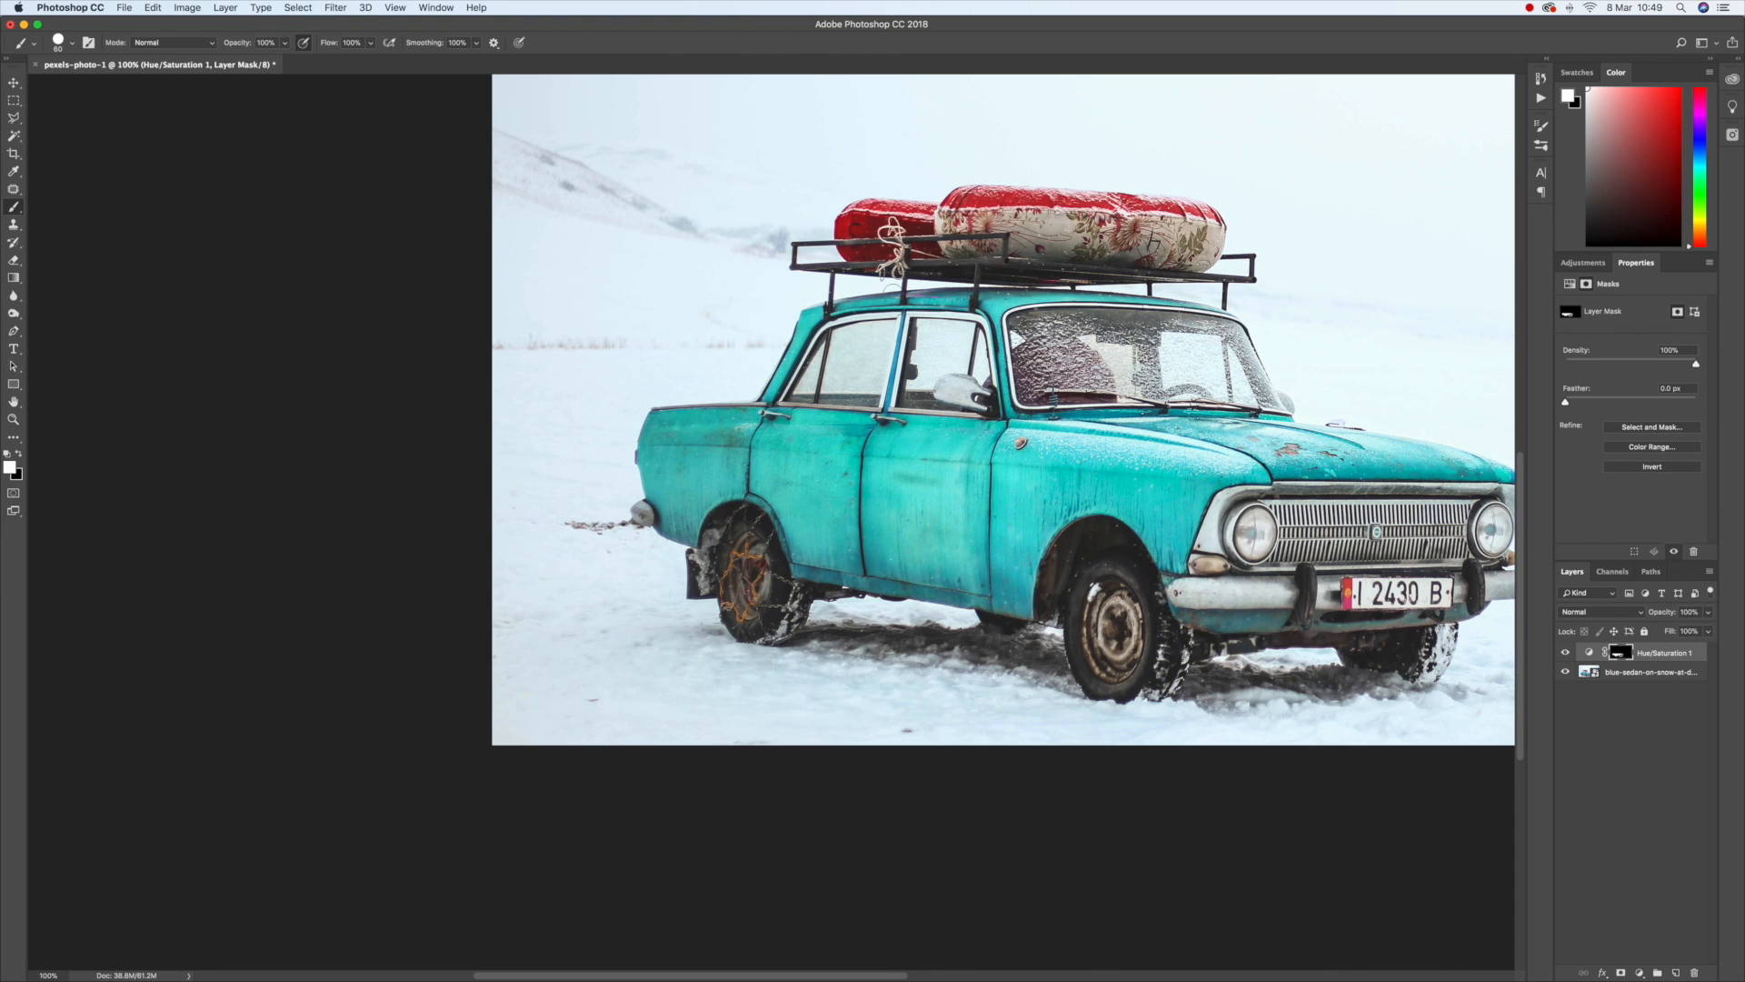
Step: Toggle the Hue/Saturation layer's visibility to compare the recoloured car with the original
{"action": "key", "text": "super+minus"}
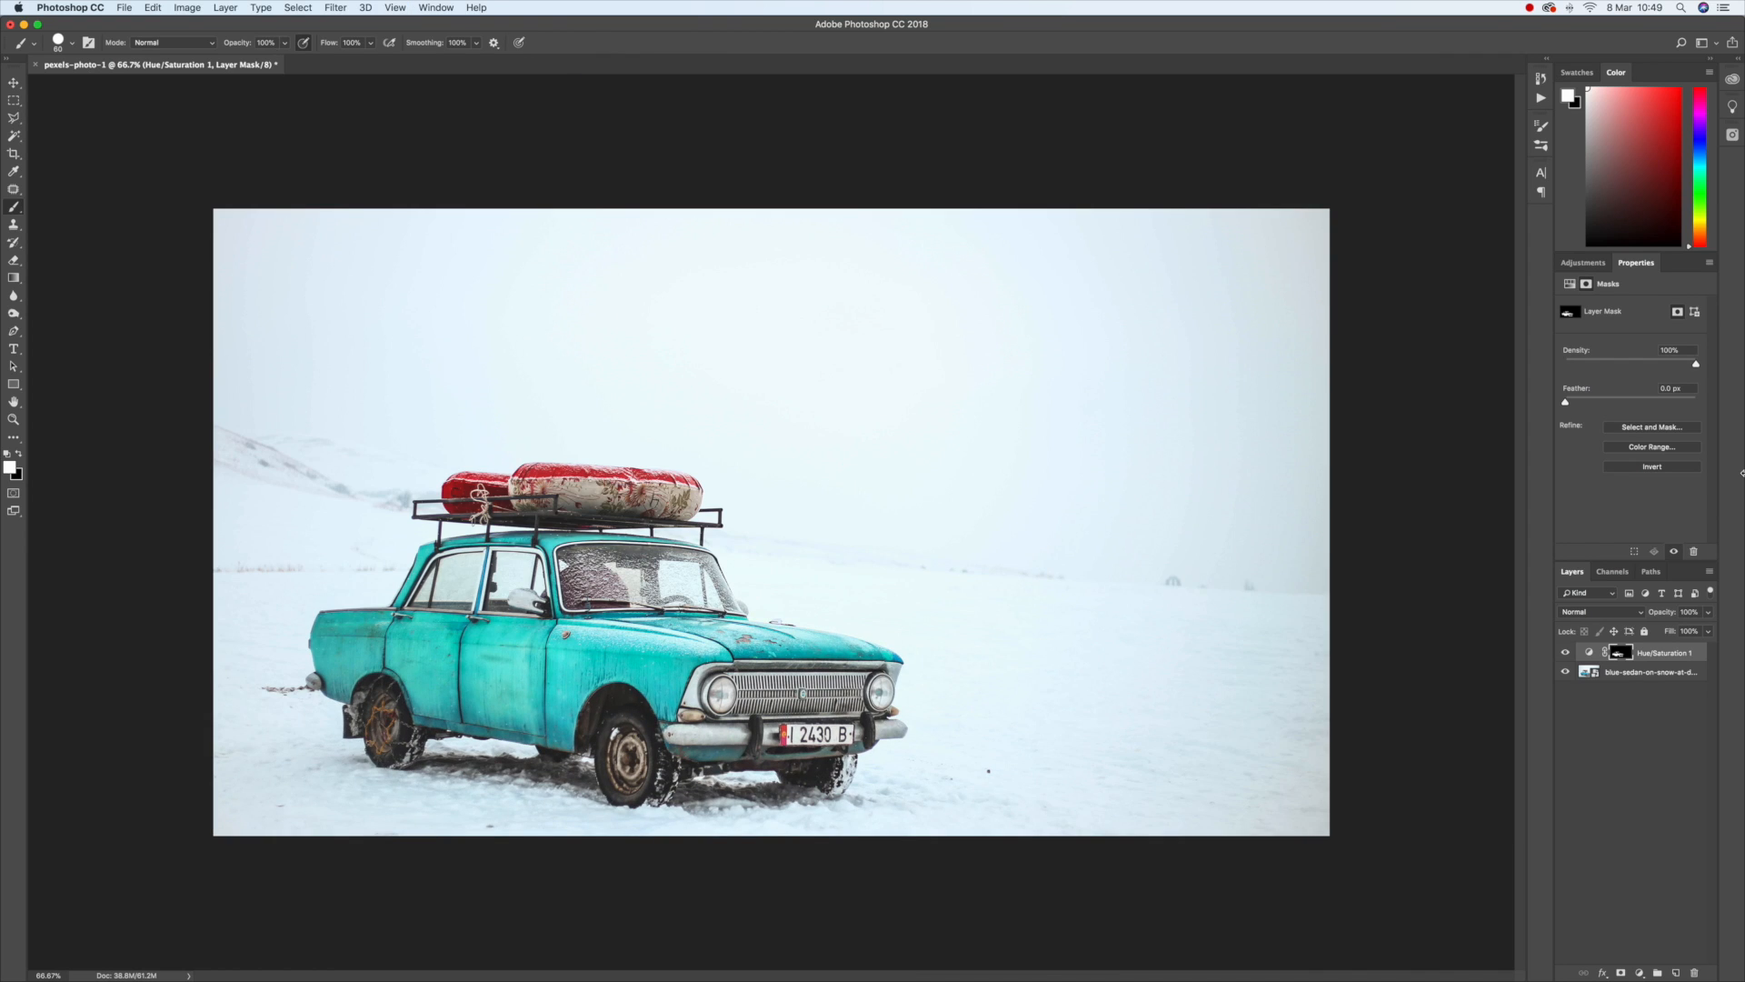
{"action": "left_click", "coordinate": [1565, 652]}
{"action": "left_click", "coordinate": [1565, 652]}
{"action": "left_click", "coordinate": [1566, 652]}
{"action": "left_click", "coordinate": [1566, 653]}
Step: Shift the master hue until the car is green, and view the mask alone to fill the missed spot beside the far headlight
{"action": "left_click", "coordinate": [1593, 654]}
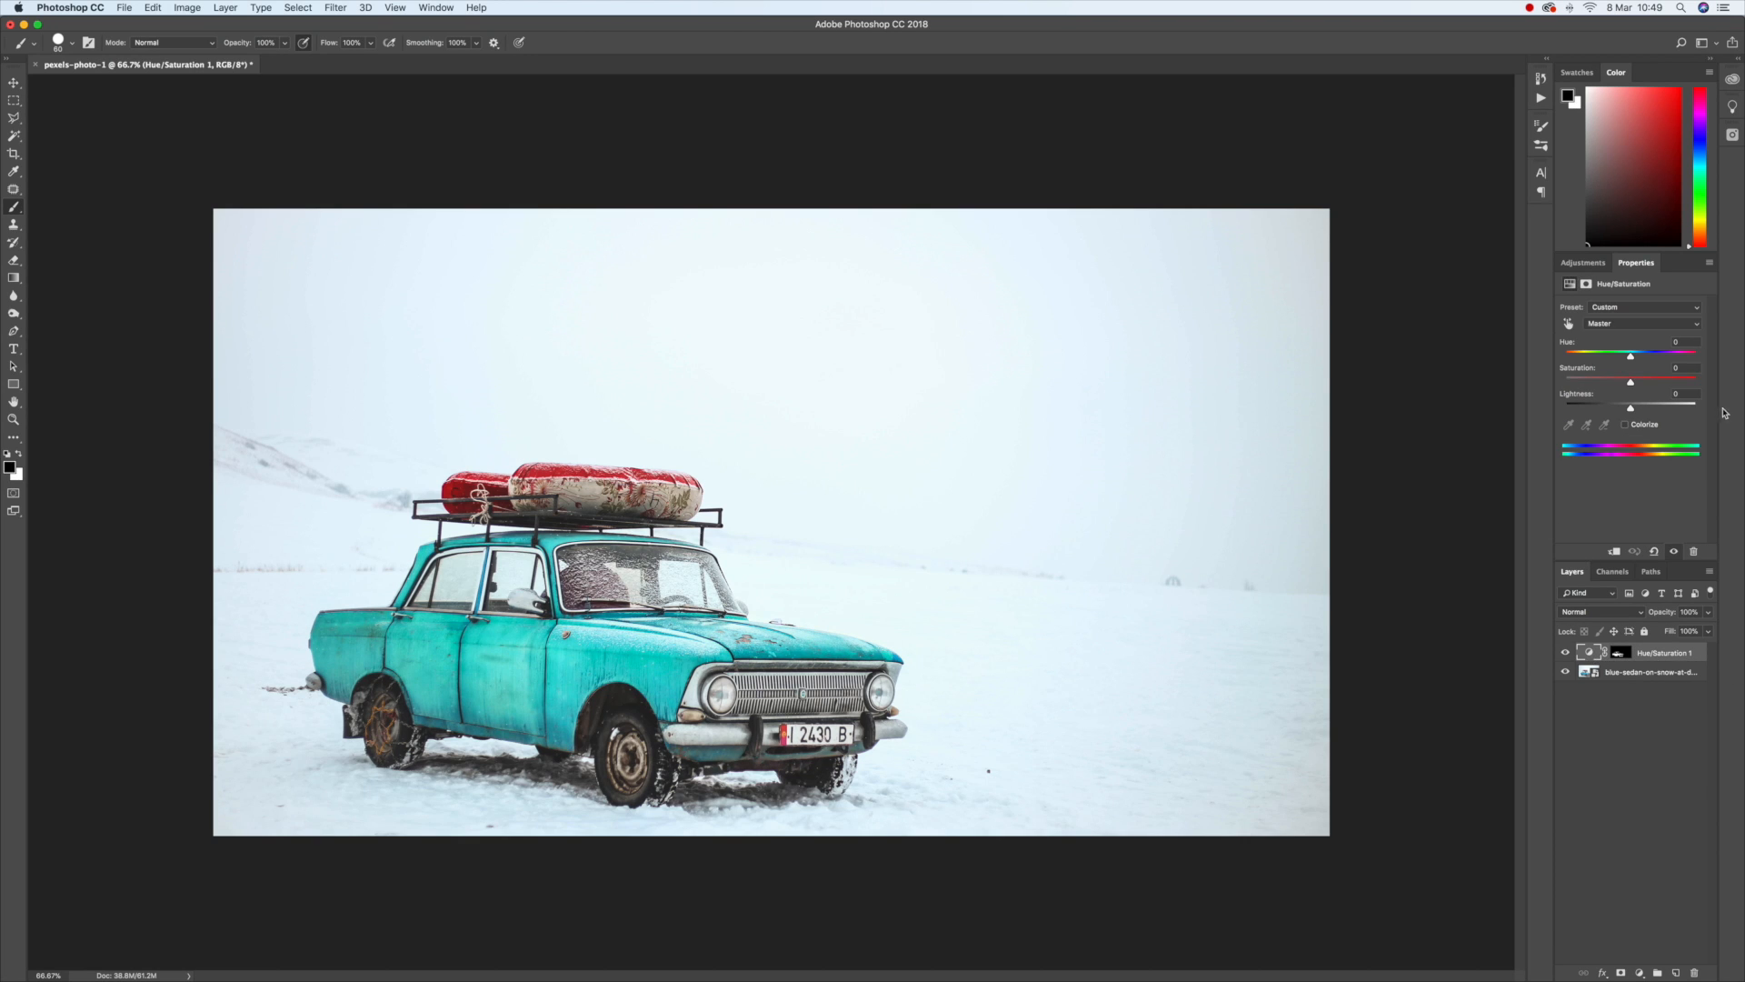
{"action": "mouse_move", "coordinate": [1631, 355]}
{"action": "left_mouse_down"}
{"action": "mouse_move", "coordinate": [1587, 357]}
{"action": "mouse_move", "coordinate": [1620, 361]}
{"action": "left_mouse_up"}
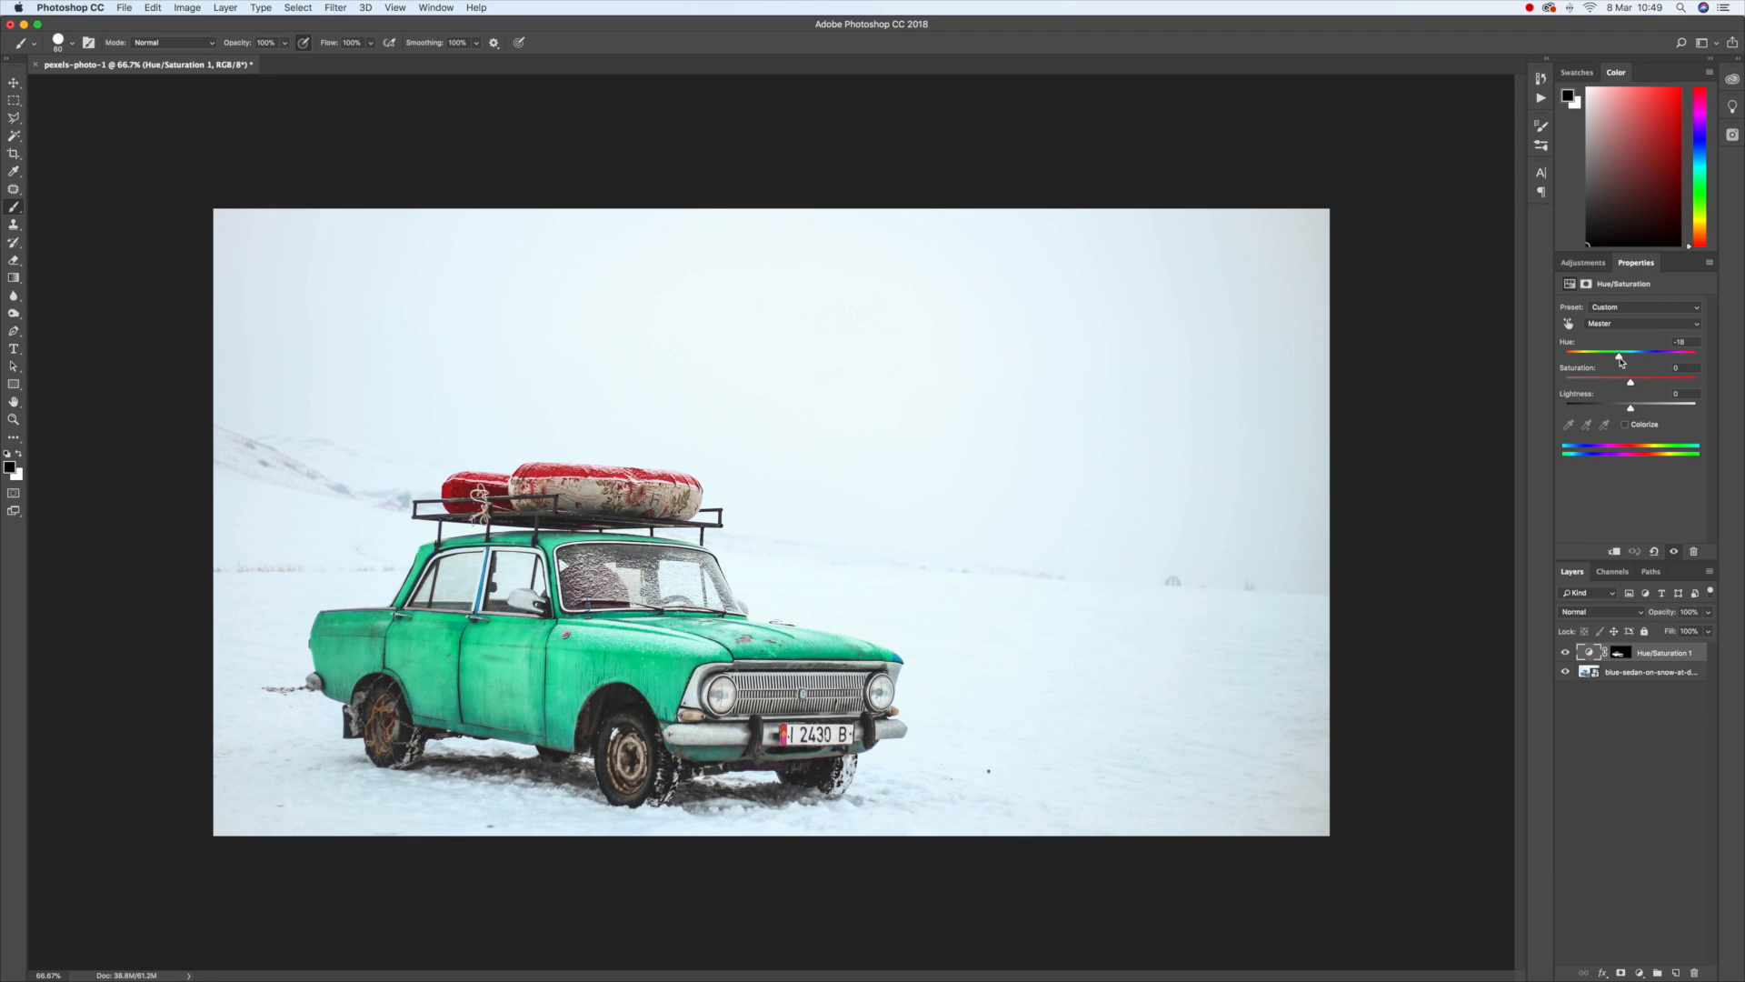
{"action": "left_click", "coordinate": [1623, 653]}
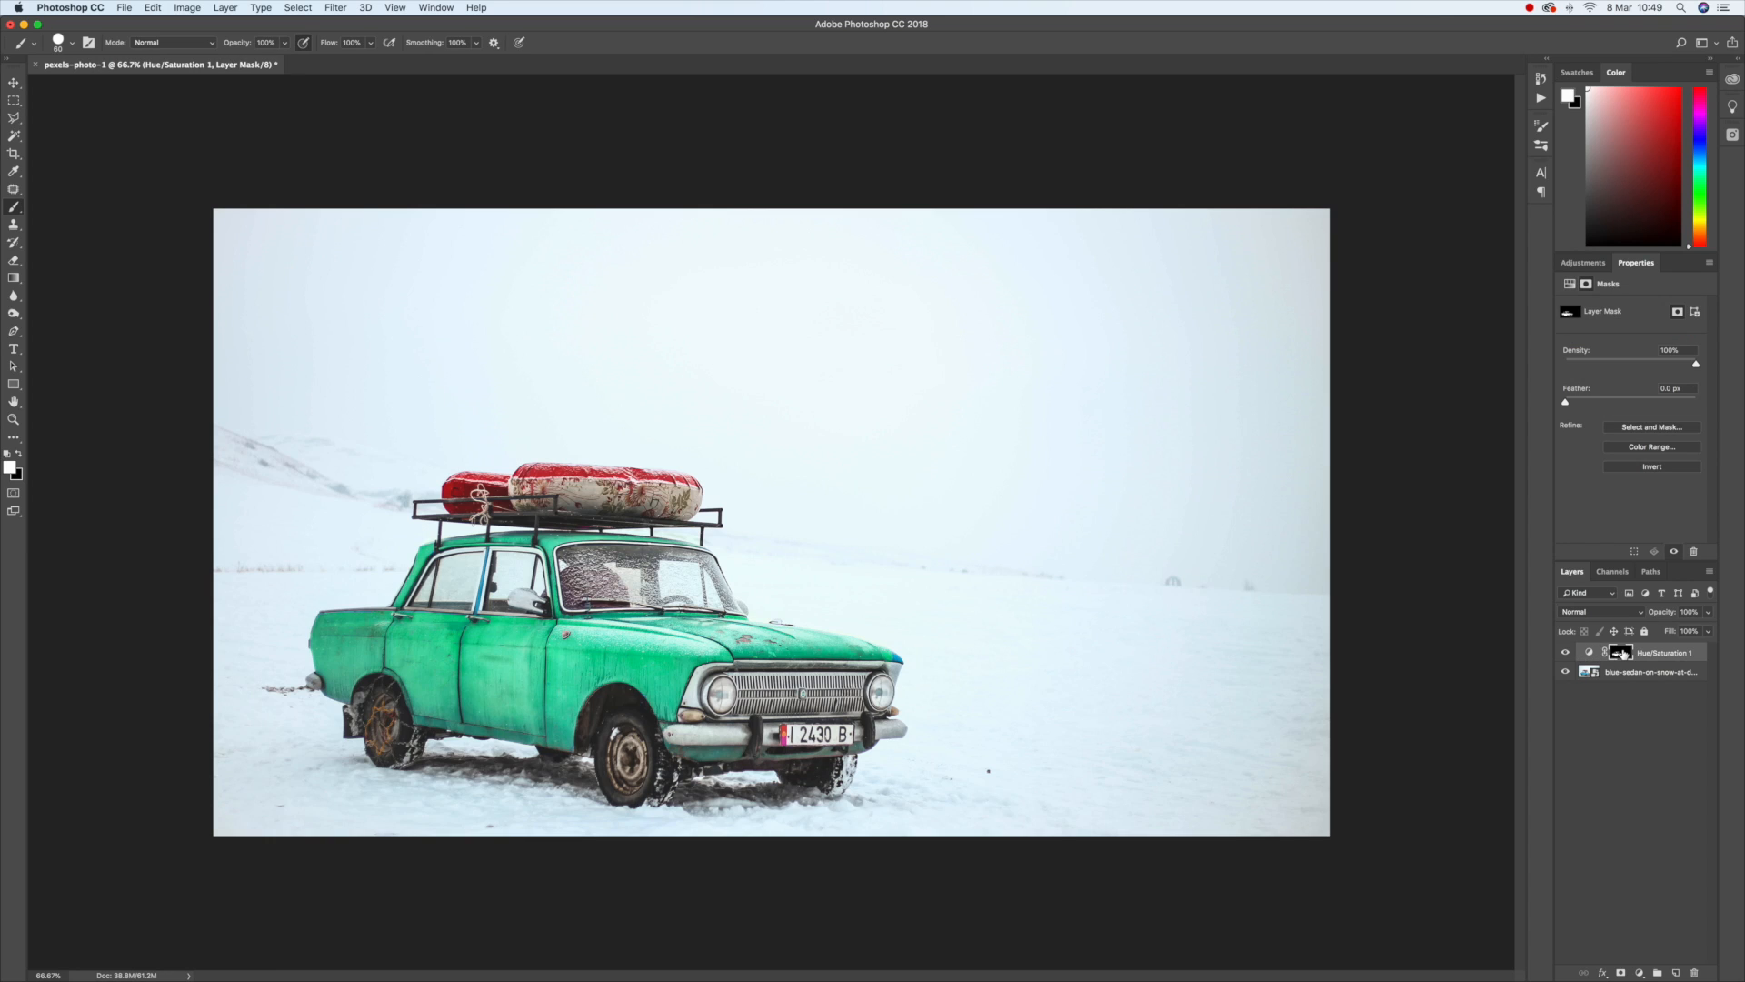
{"action": "left_click", "coordinate": [1623, 653], "text": "alt"}
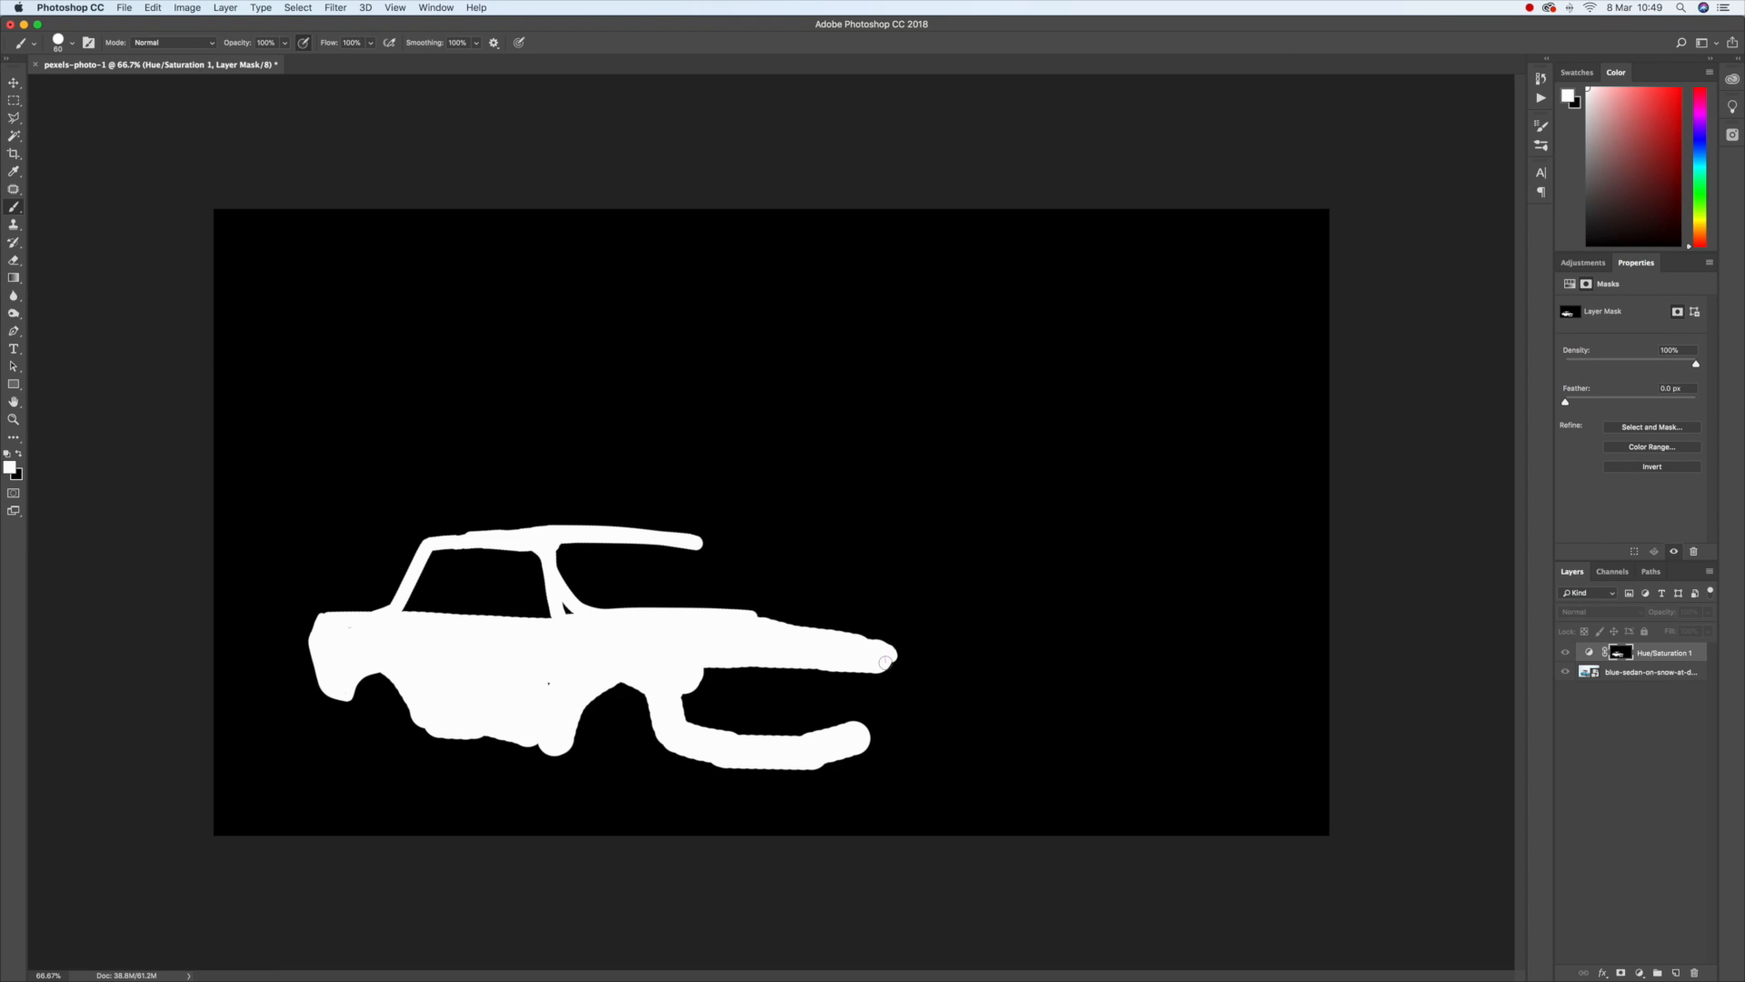
{"action": "left_click", "coordinate": [1623, 653], "text": "alt"}
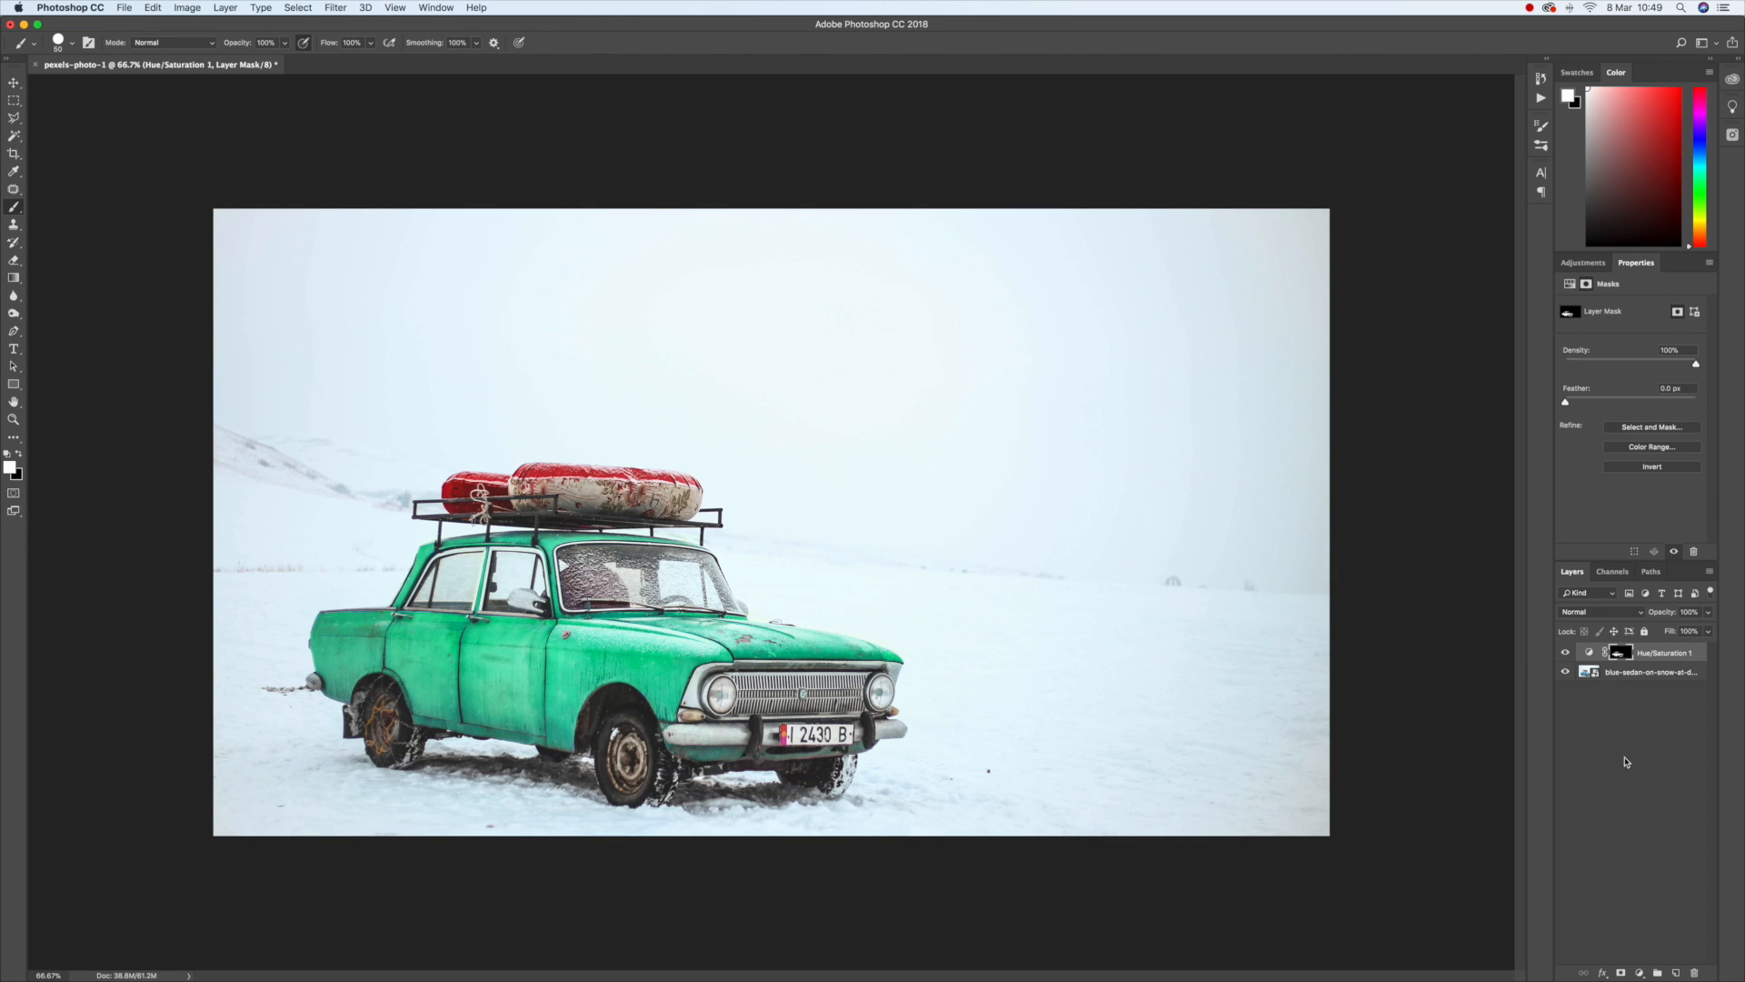
Step: Set the Hue/Saturation layer's master hue to +180 to turn the car red, and toggle the layer to compare with the original
{"action": "left_click", "coordinate": [1589, 652]}
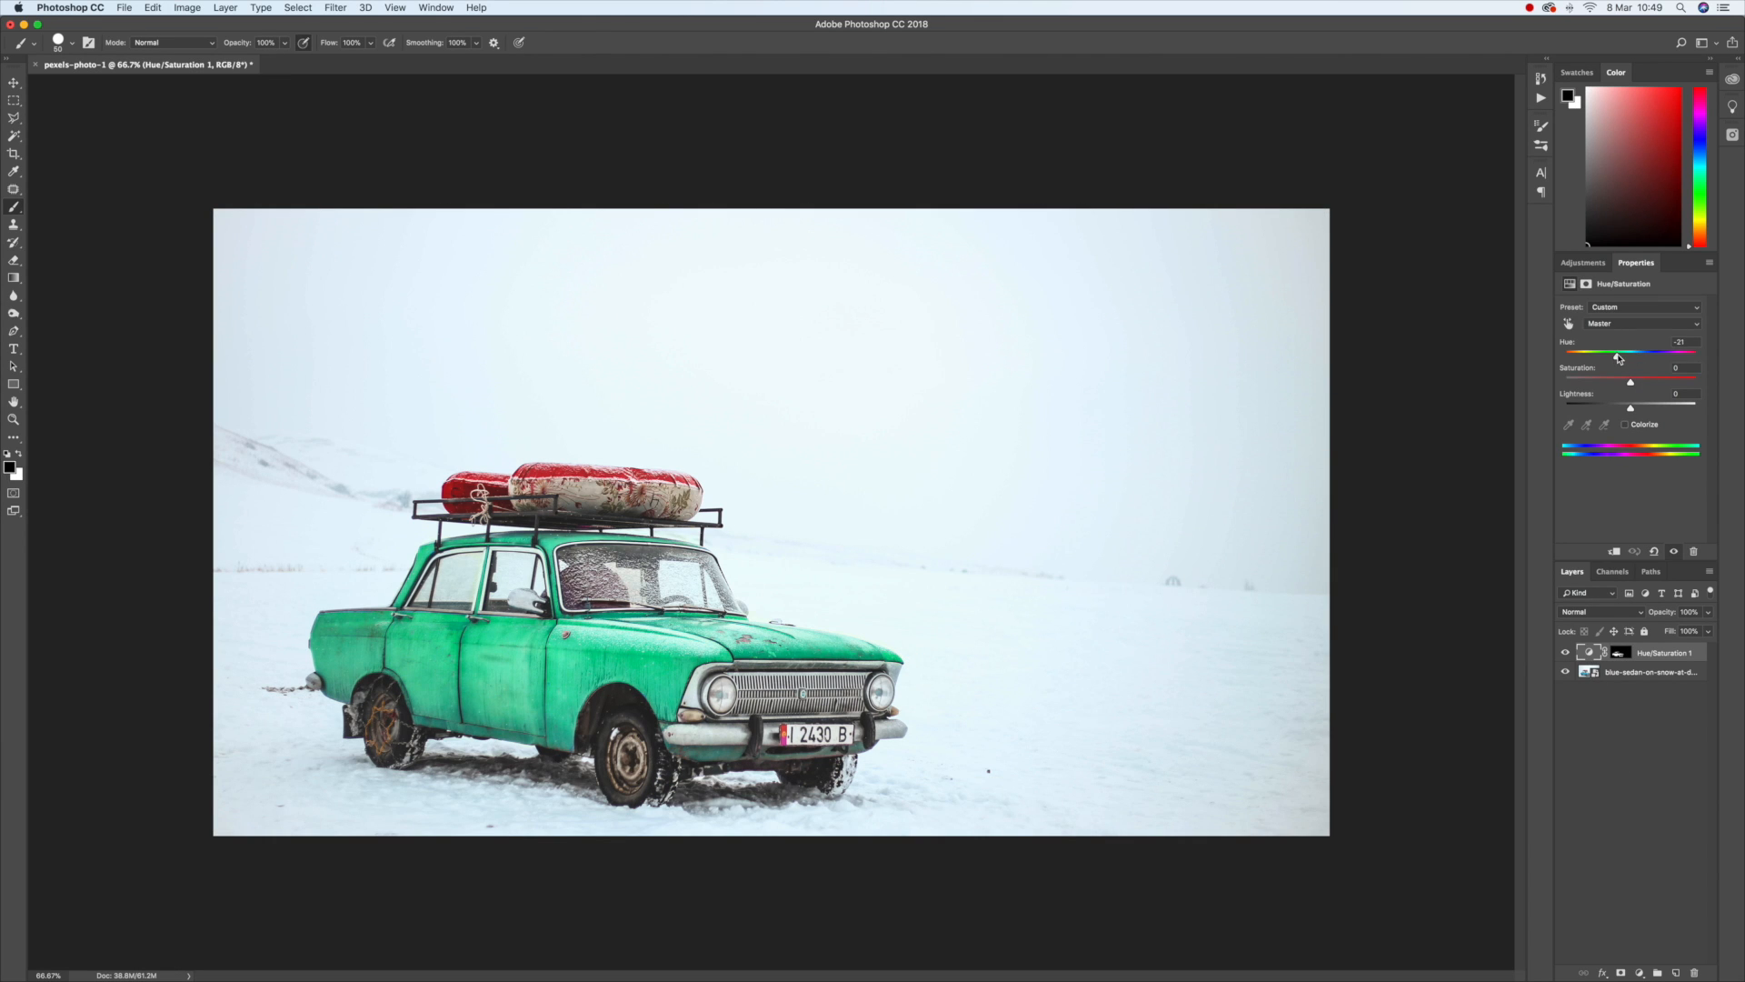
{"action": "left_click_drag", "start_coordinate": [1619, 356], "coordinate": [1716, 370]}
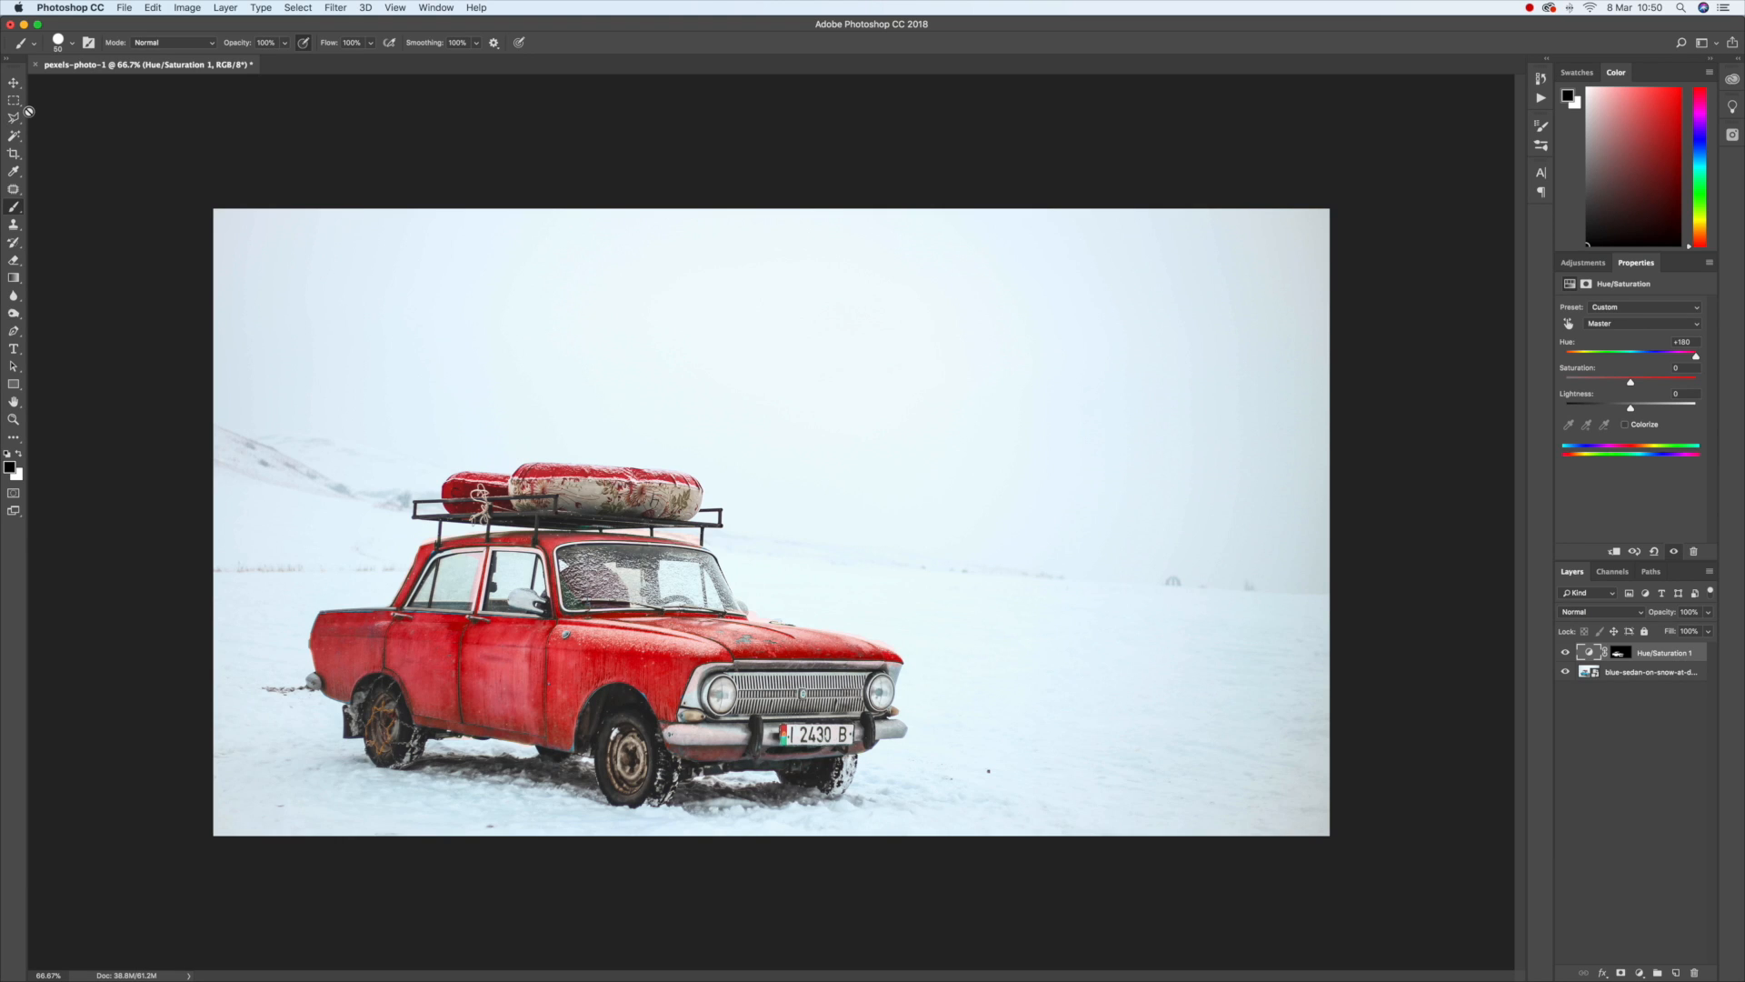
{"action": "left_click", "coordinate": [1565, 653]}
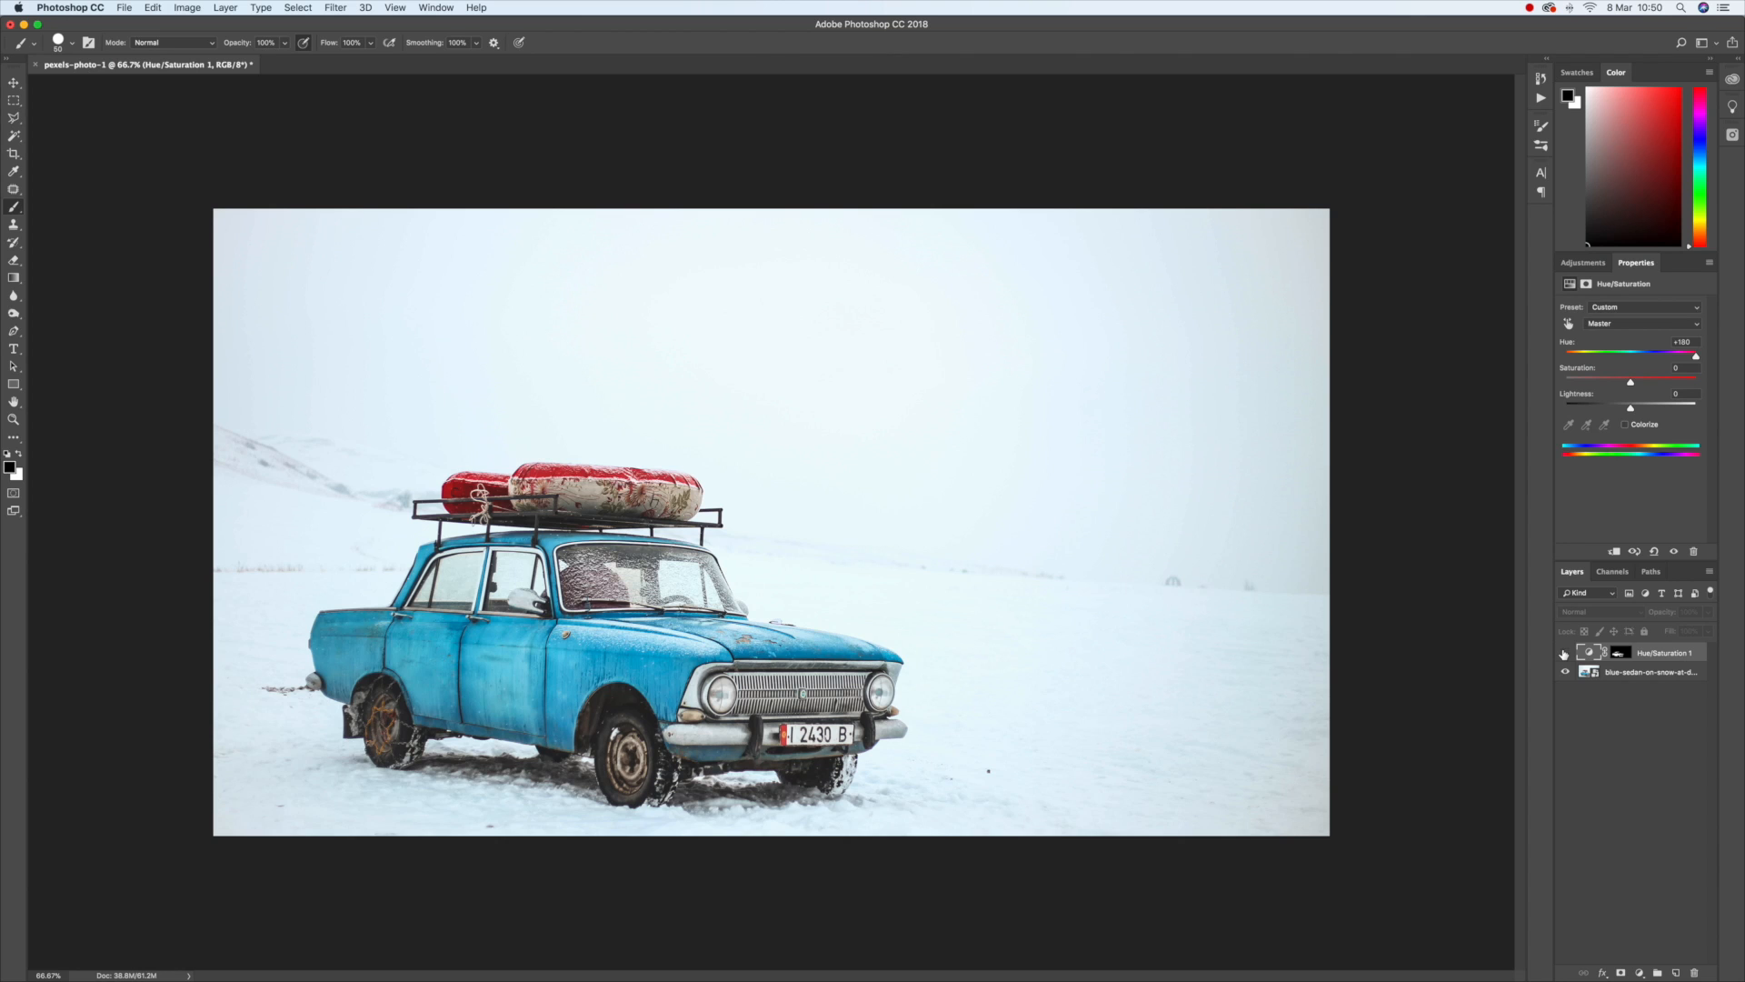
{"action": "left_click", "coordinate": [1565, 653]}
{"action": "left_click", "coordinate": [1565, 653]}
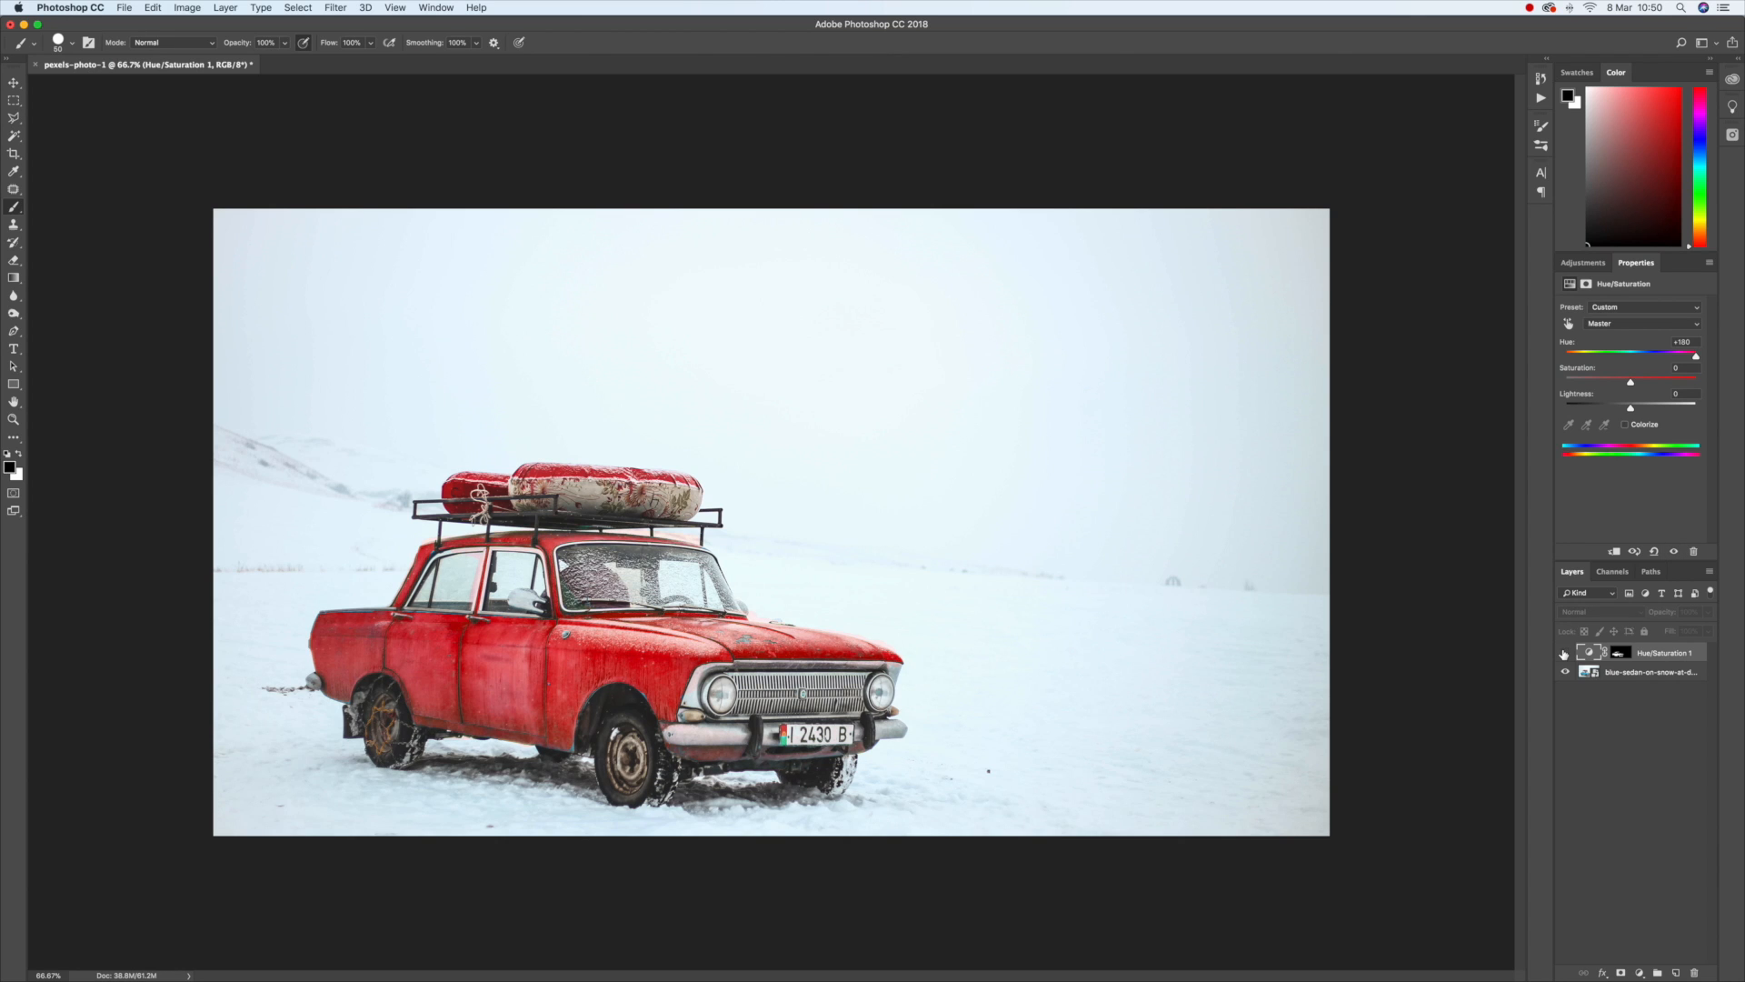
{"action": "left_click", "coordinate": [1565, 652]}
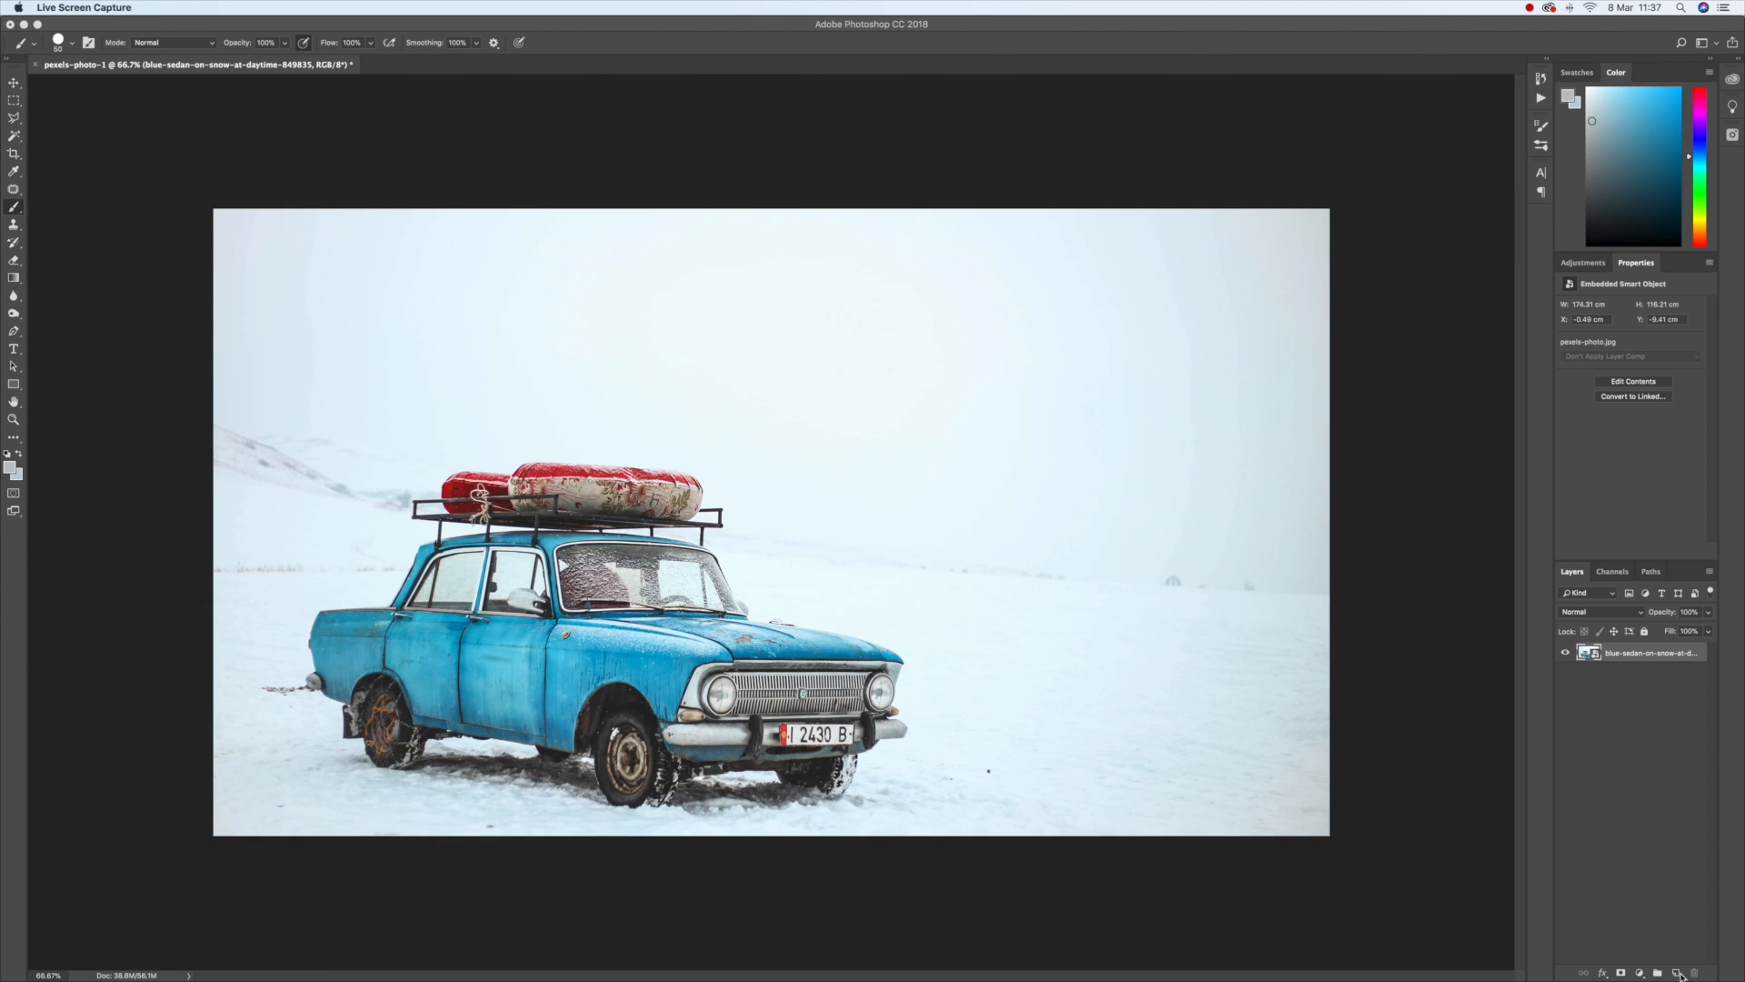
Step: Add a new empty layer above the car photo and start a Color Range selection
{"action": "left_click", "coordinate": [1655, 670]}
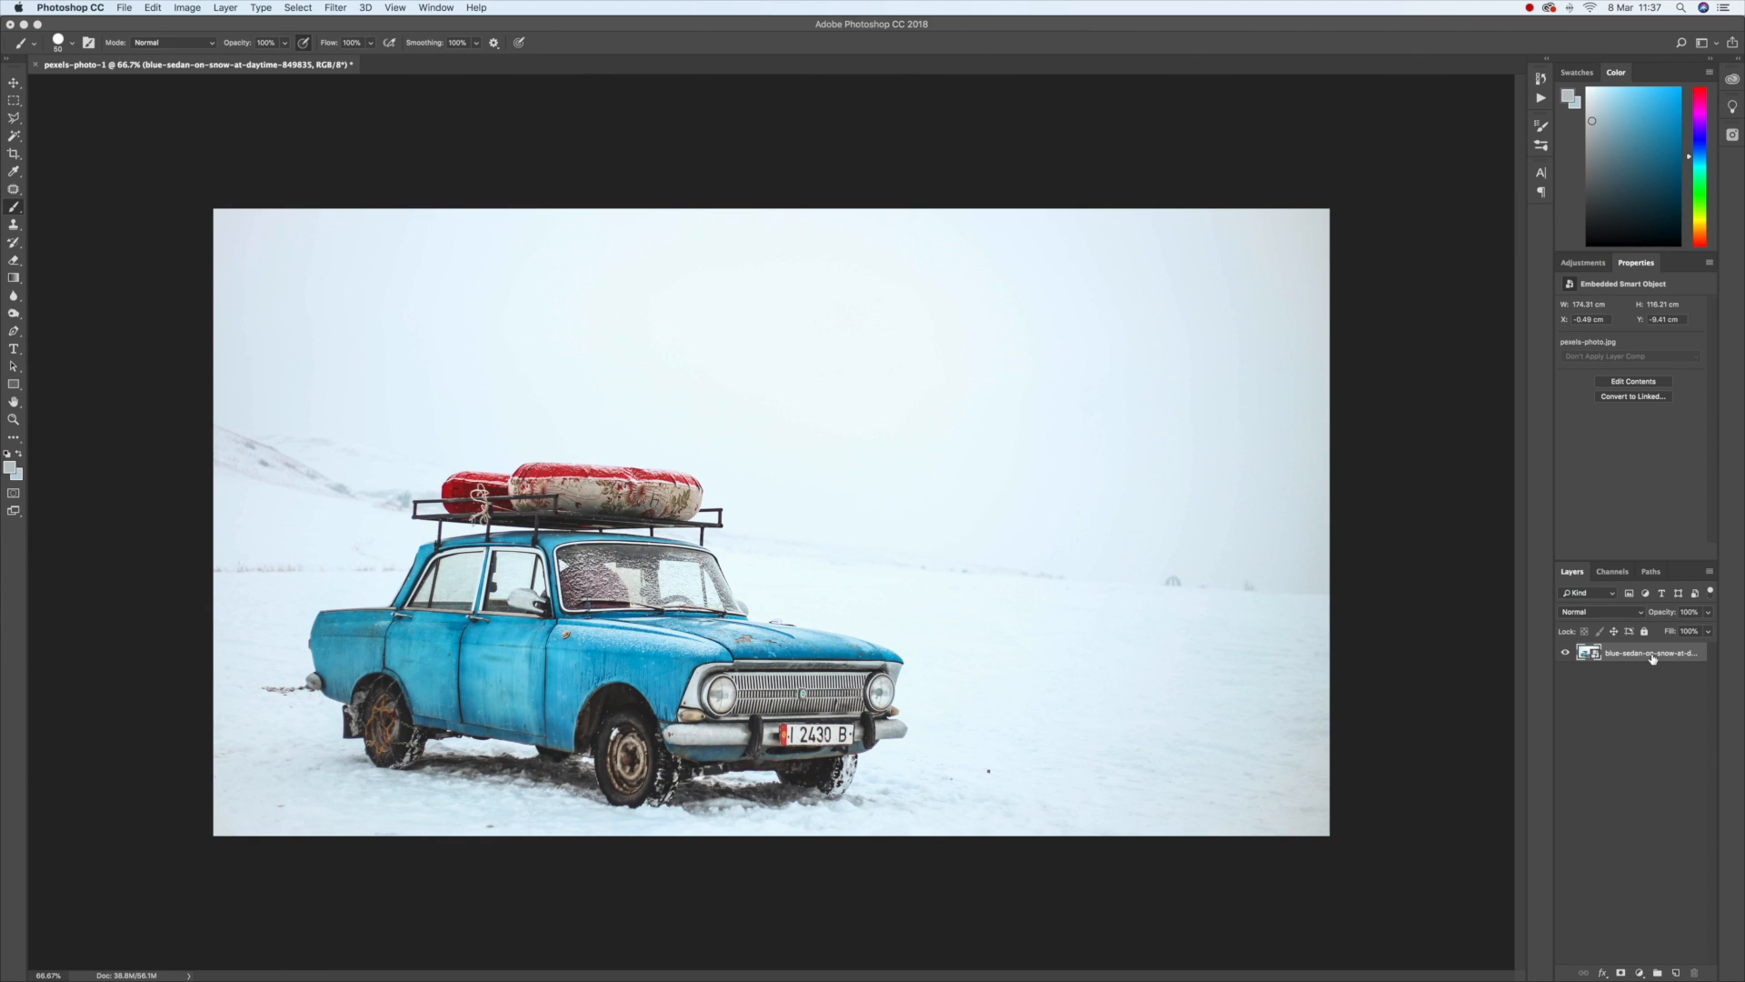
{"action": "left_click", "coordinate": [1676, 973]}
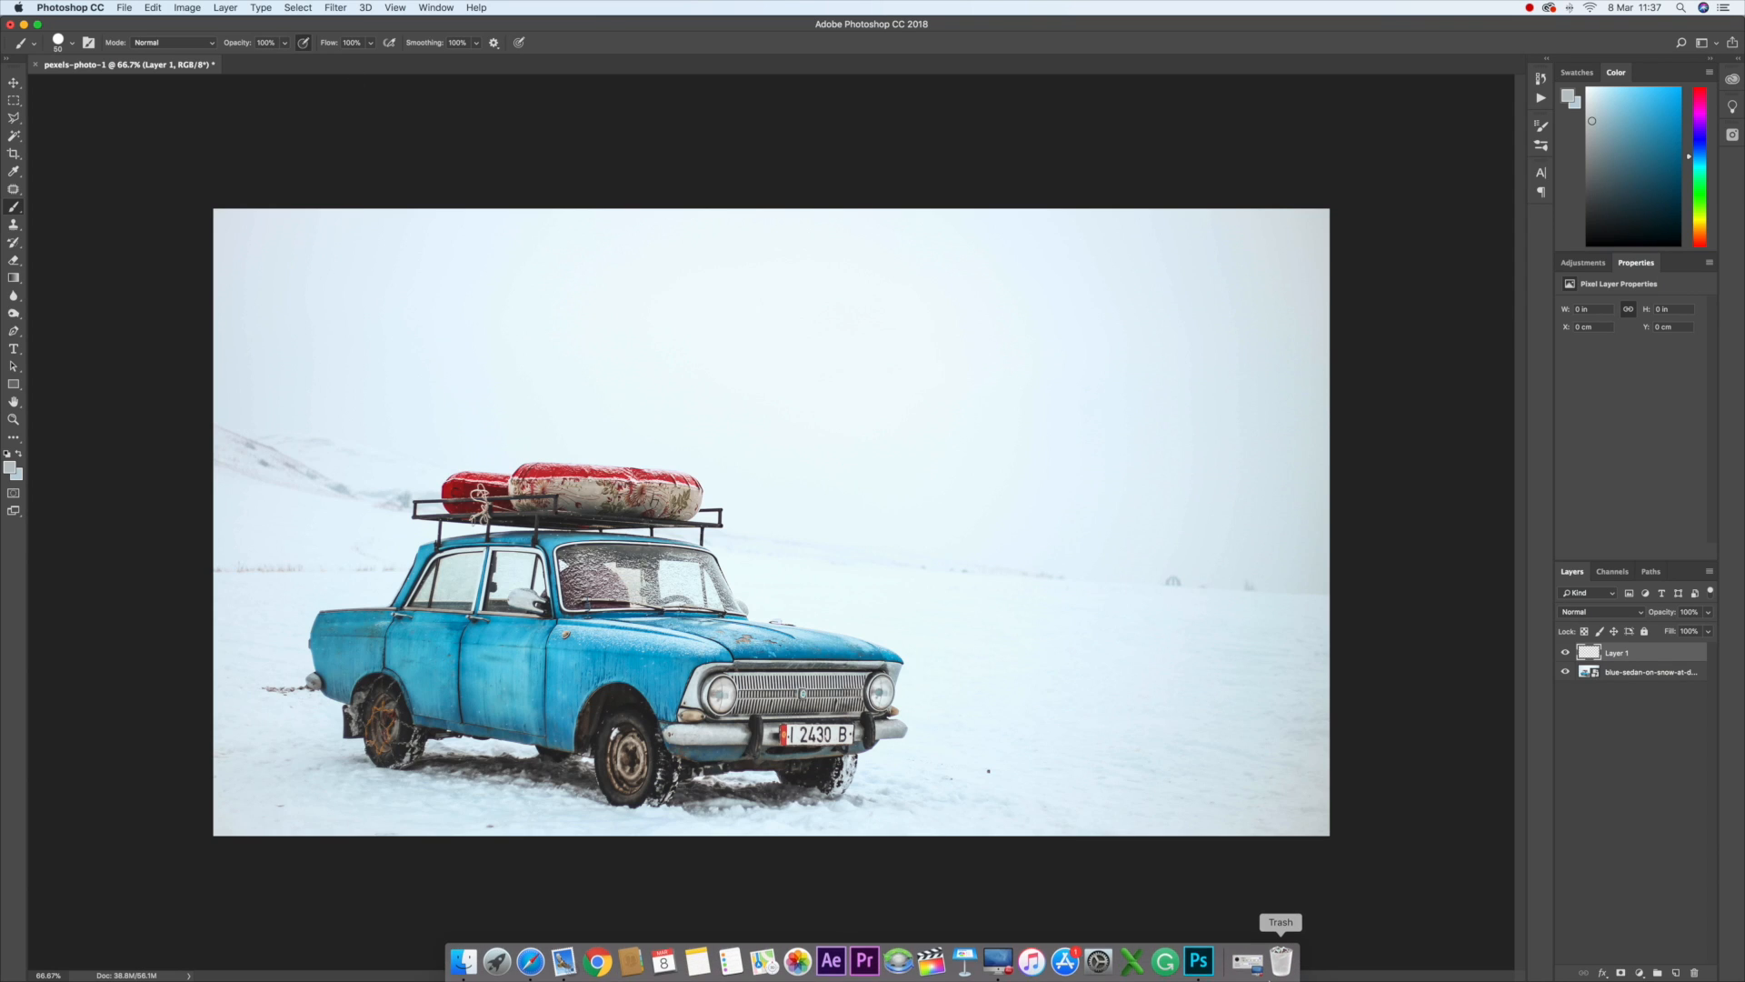
{"action": "left_click", "coordinate": [337, 8]}
{"action": "mouse_move", "coordinate": [298, 8]}
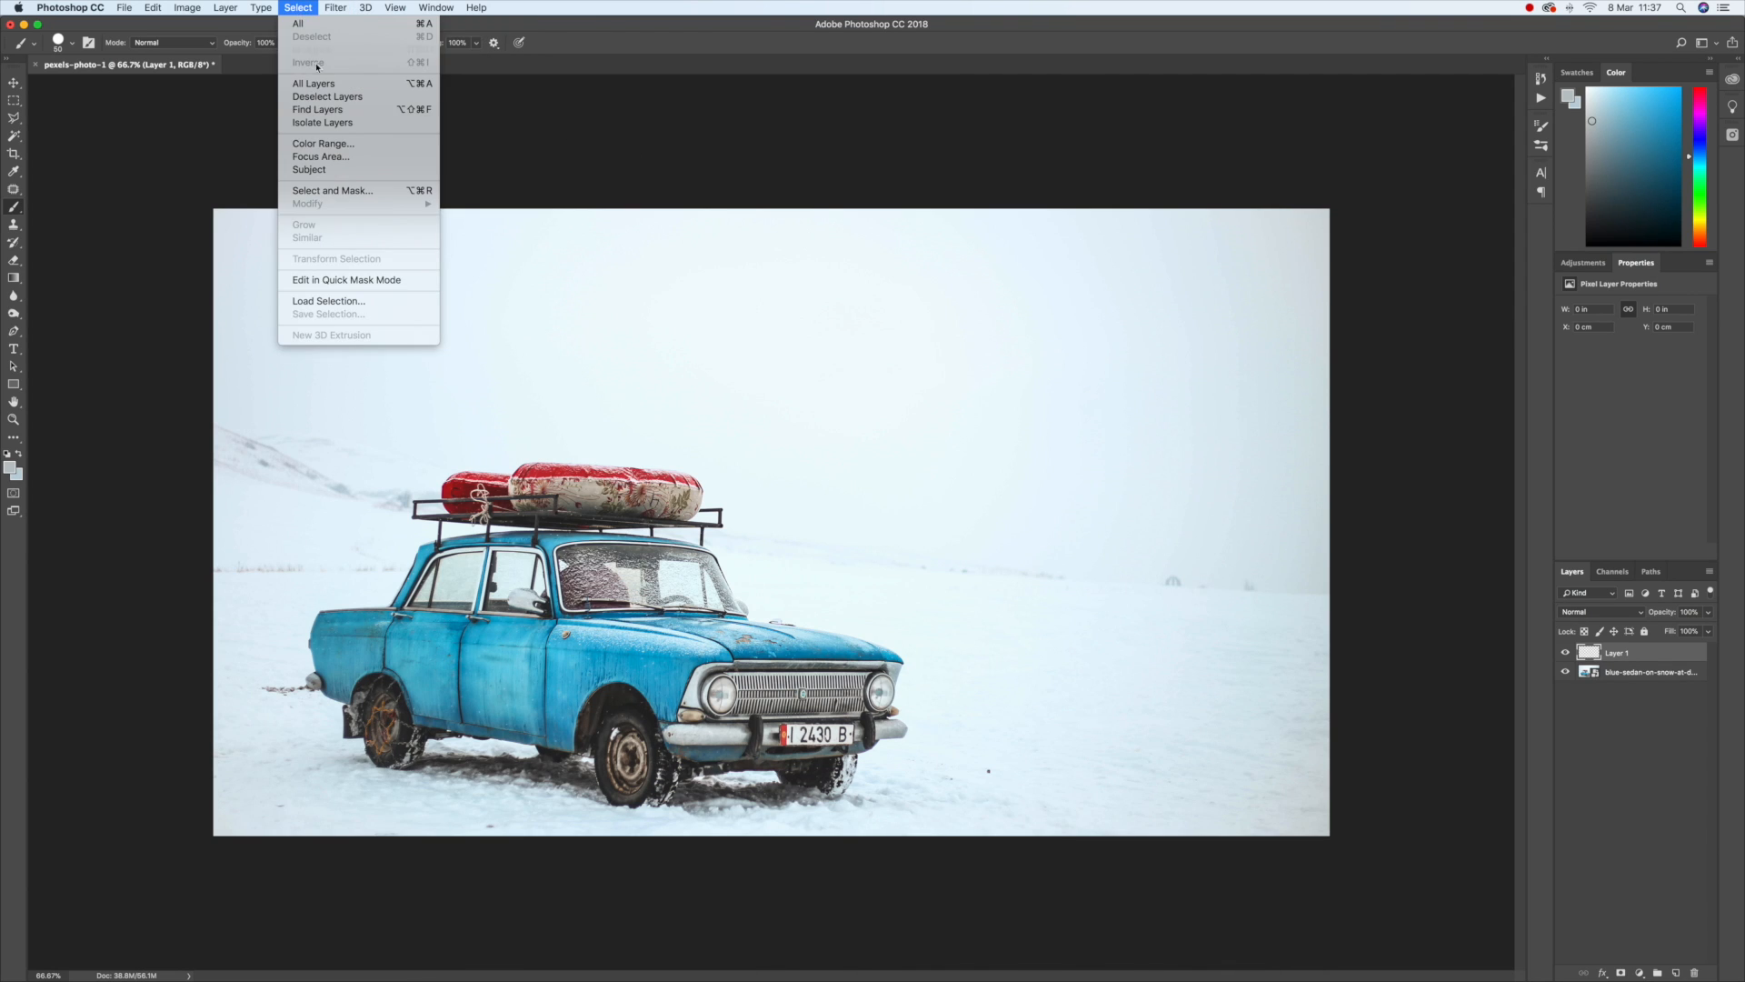
{"action": "left_click", "coordinate": [333, 146]}
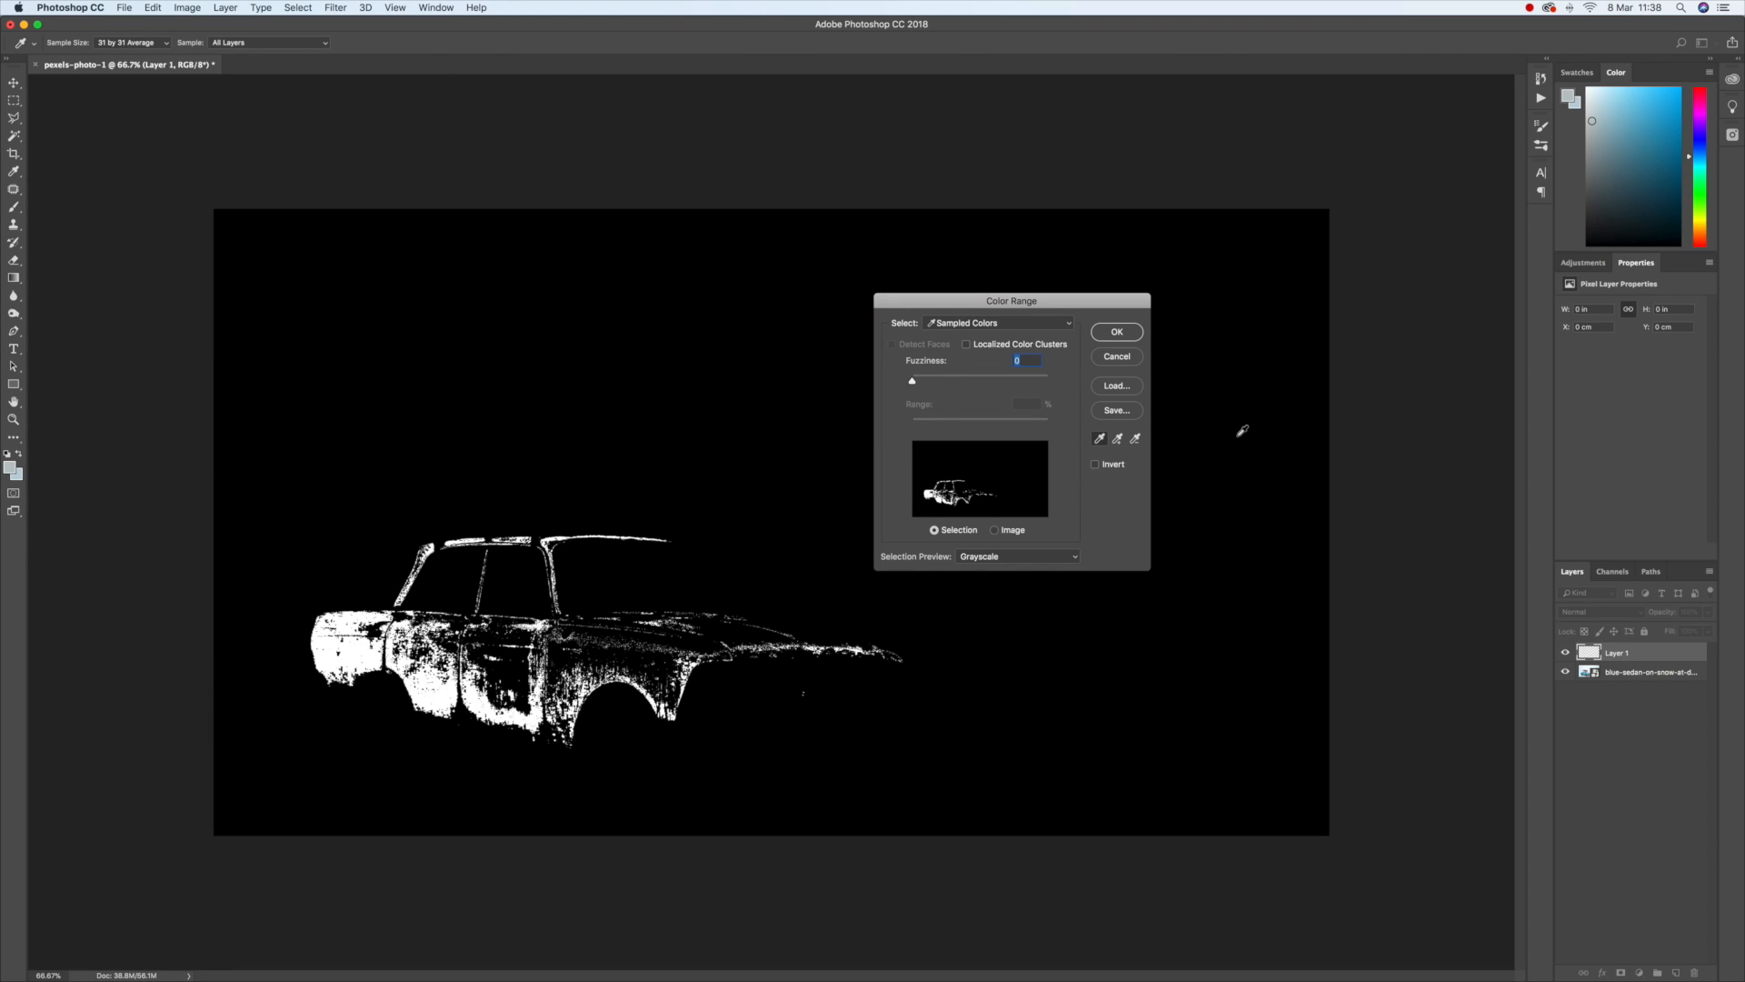
Step: Select the car's blue paintwork by Sampled Colors with a Grayscale preview and a fuzziness of 48
{"action": "left_click", "coordinate": [974, 325]}
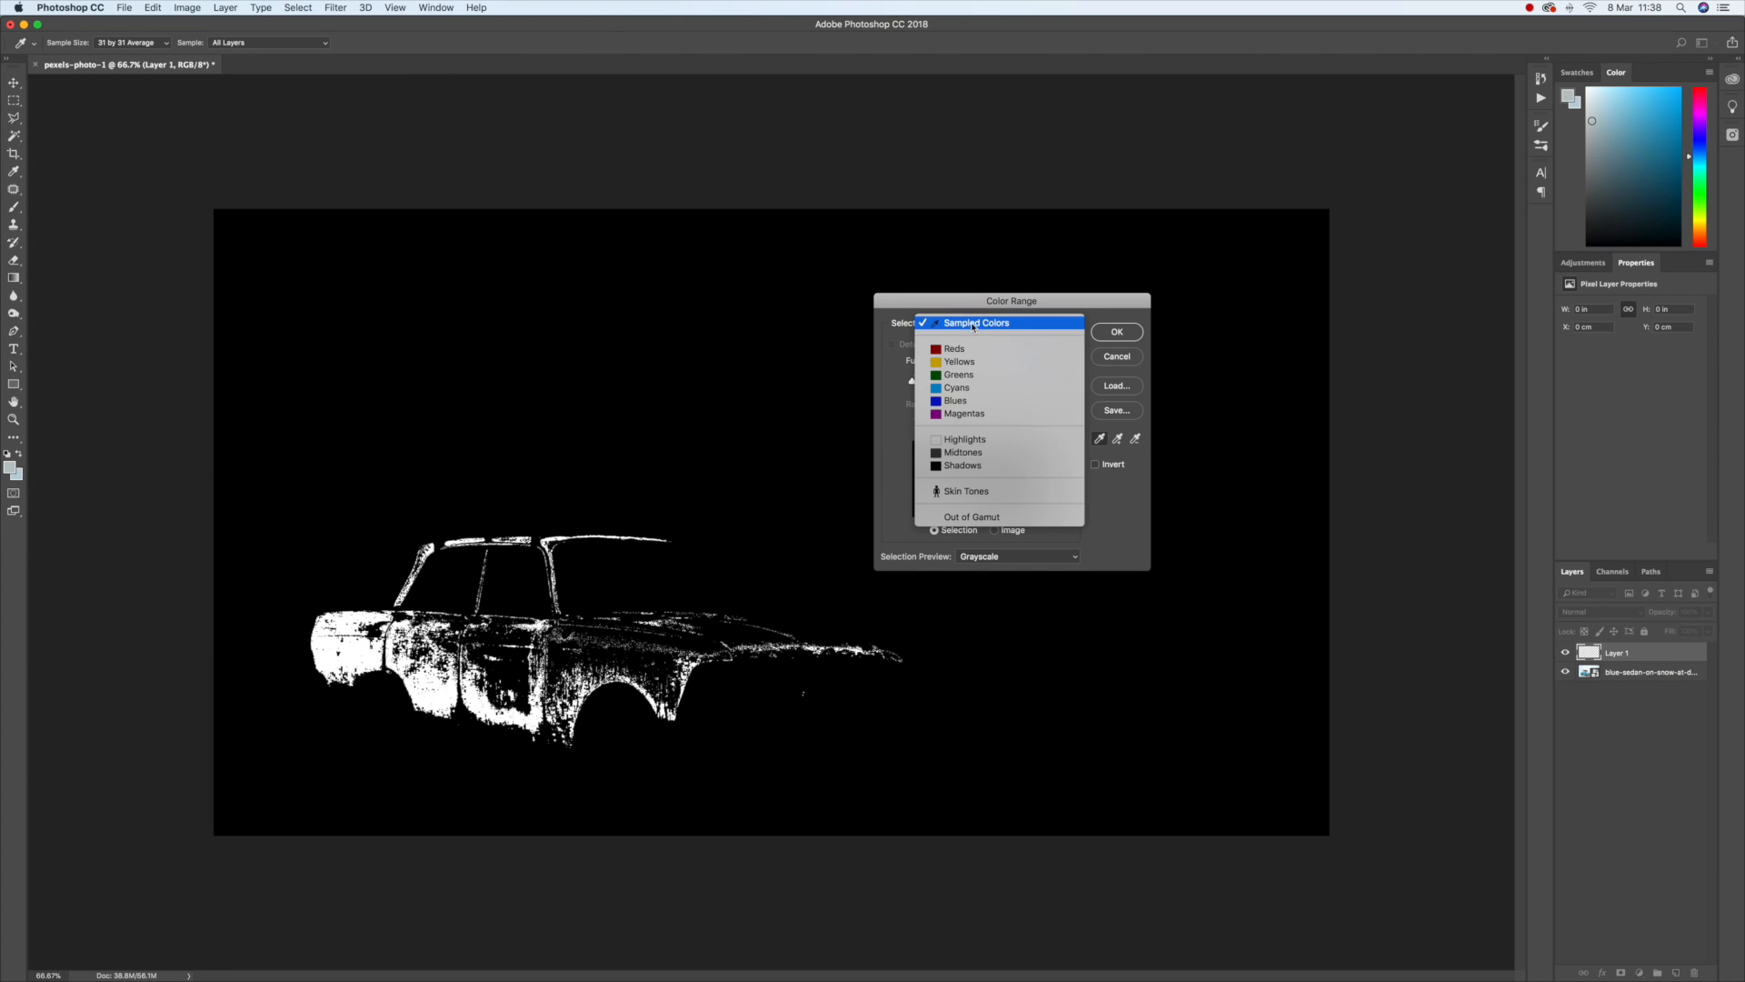
{"action": "left_click", "coordinate": [974, 325]}
{"action": "left_click", "coordinate": [975, 557]}
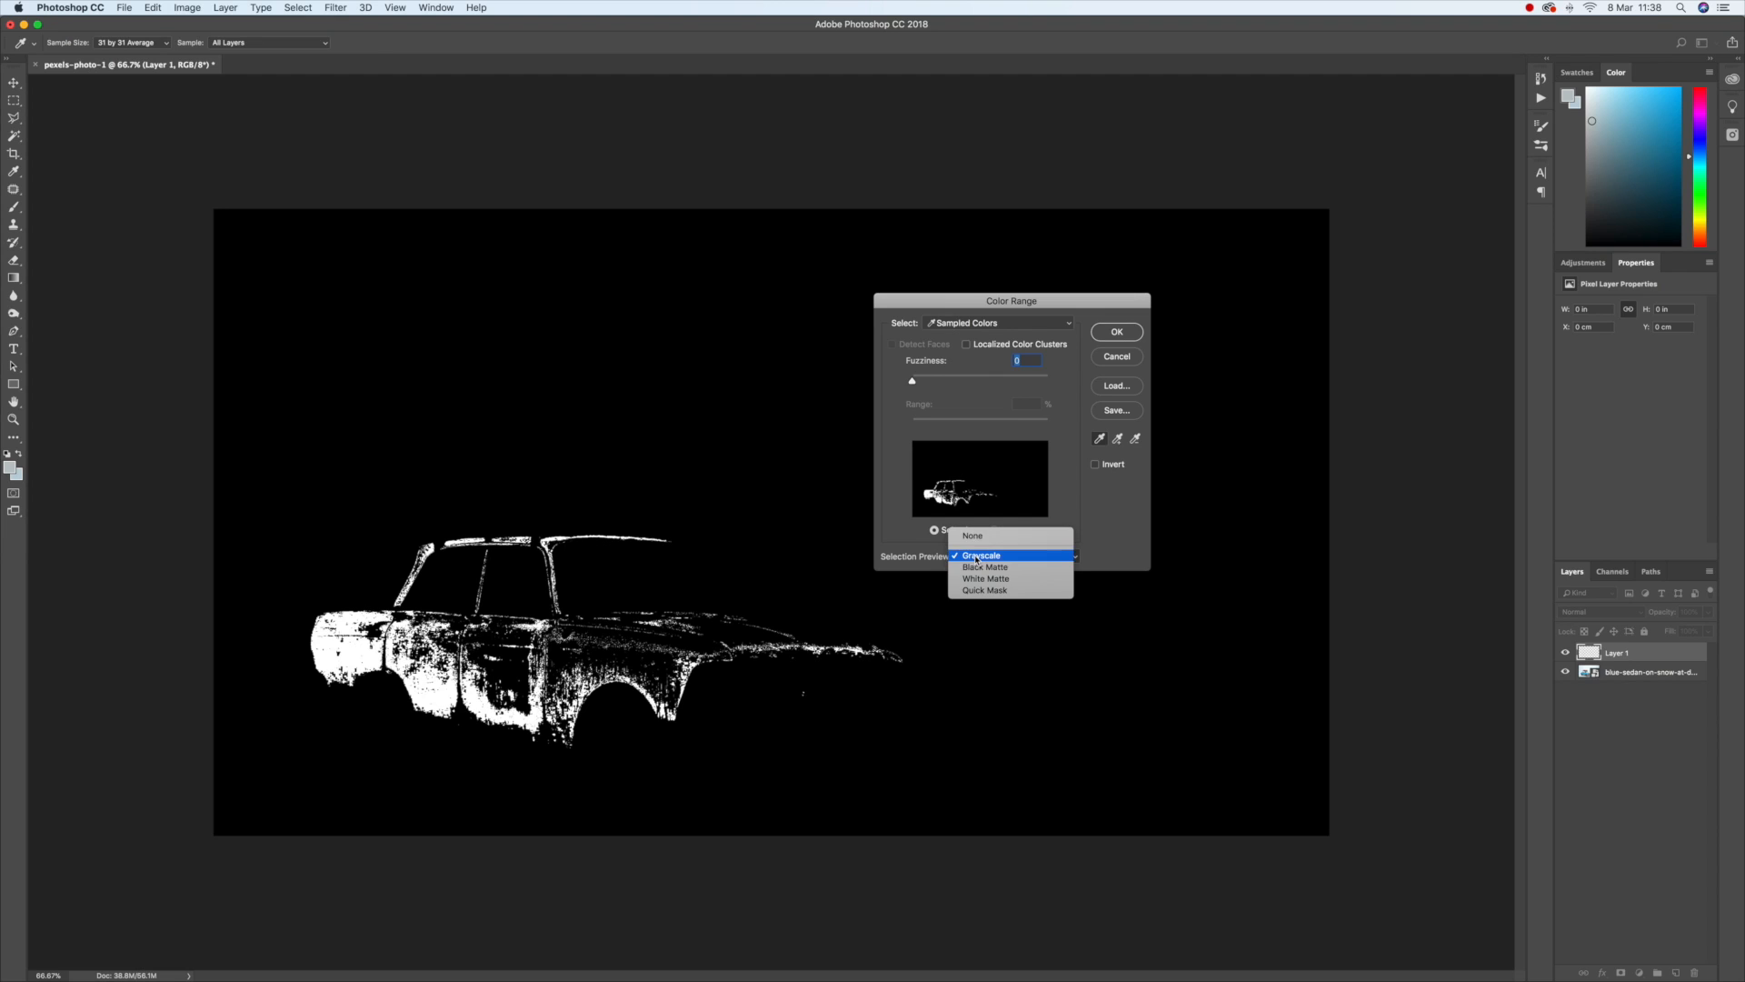
{"action": "left_click", "coordinate": [975, 556]}
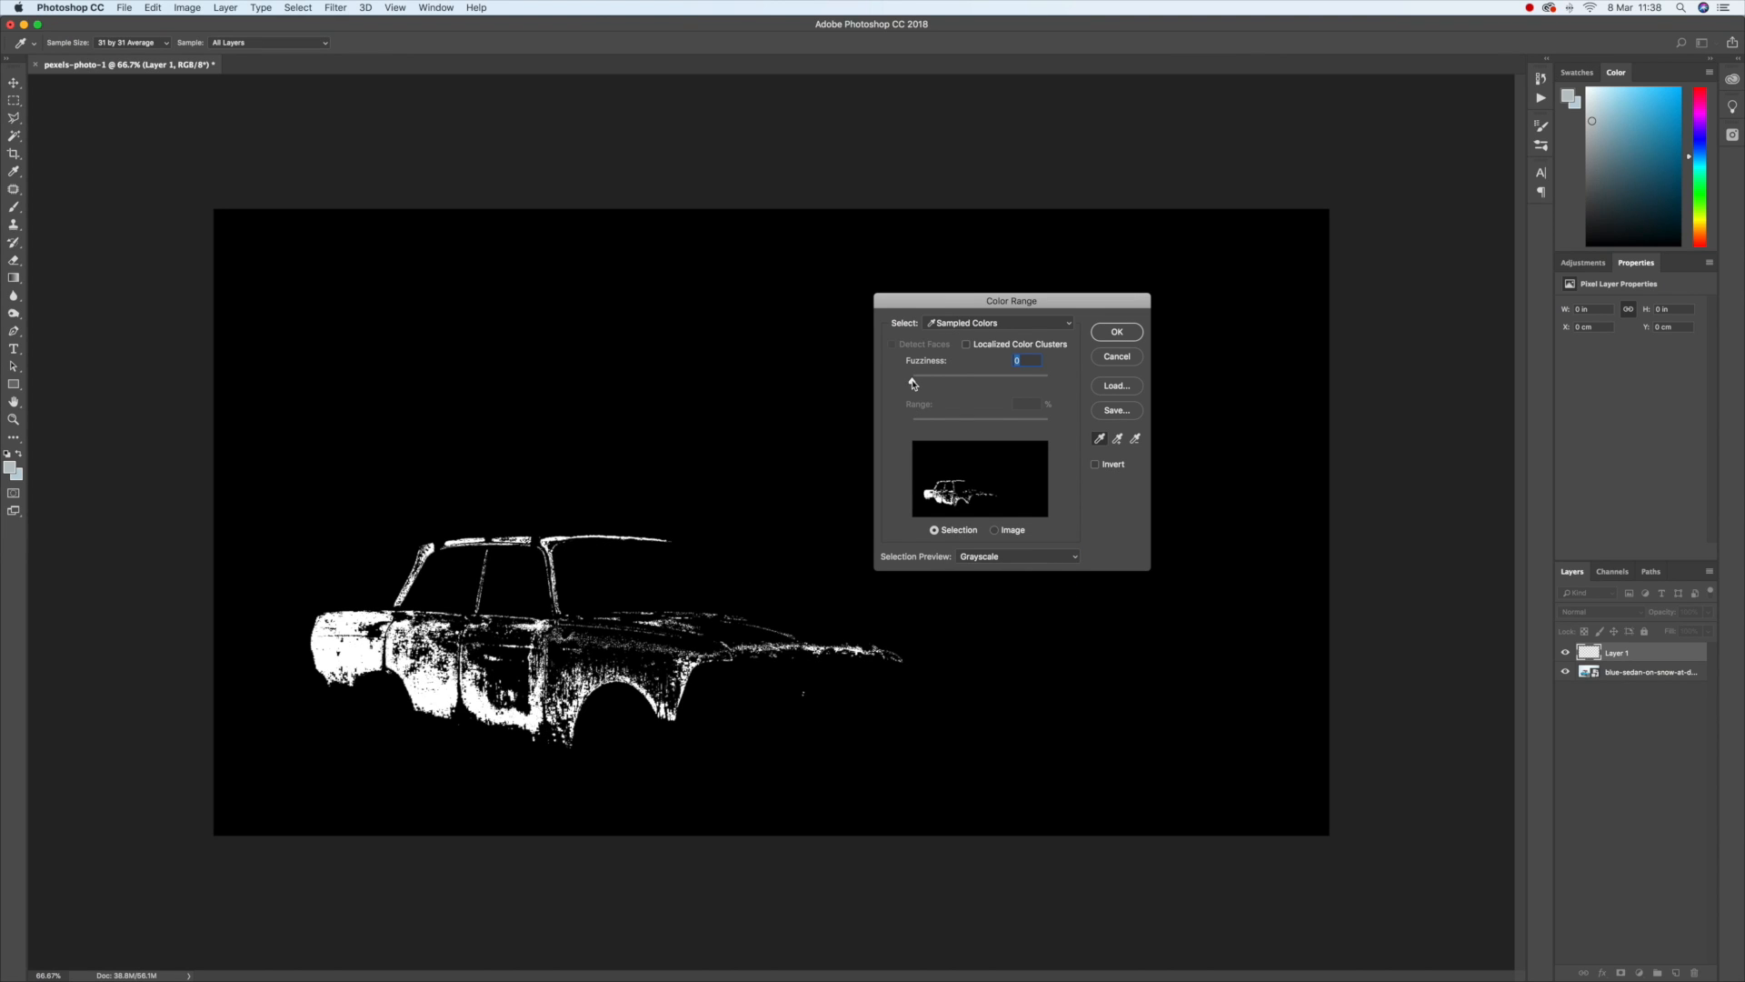
{"action": "left_click_drag", "start_coordinate": [914, 384], "coordinate": [936, 386]}
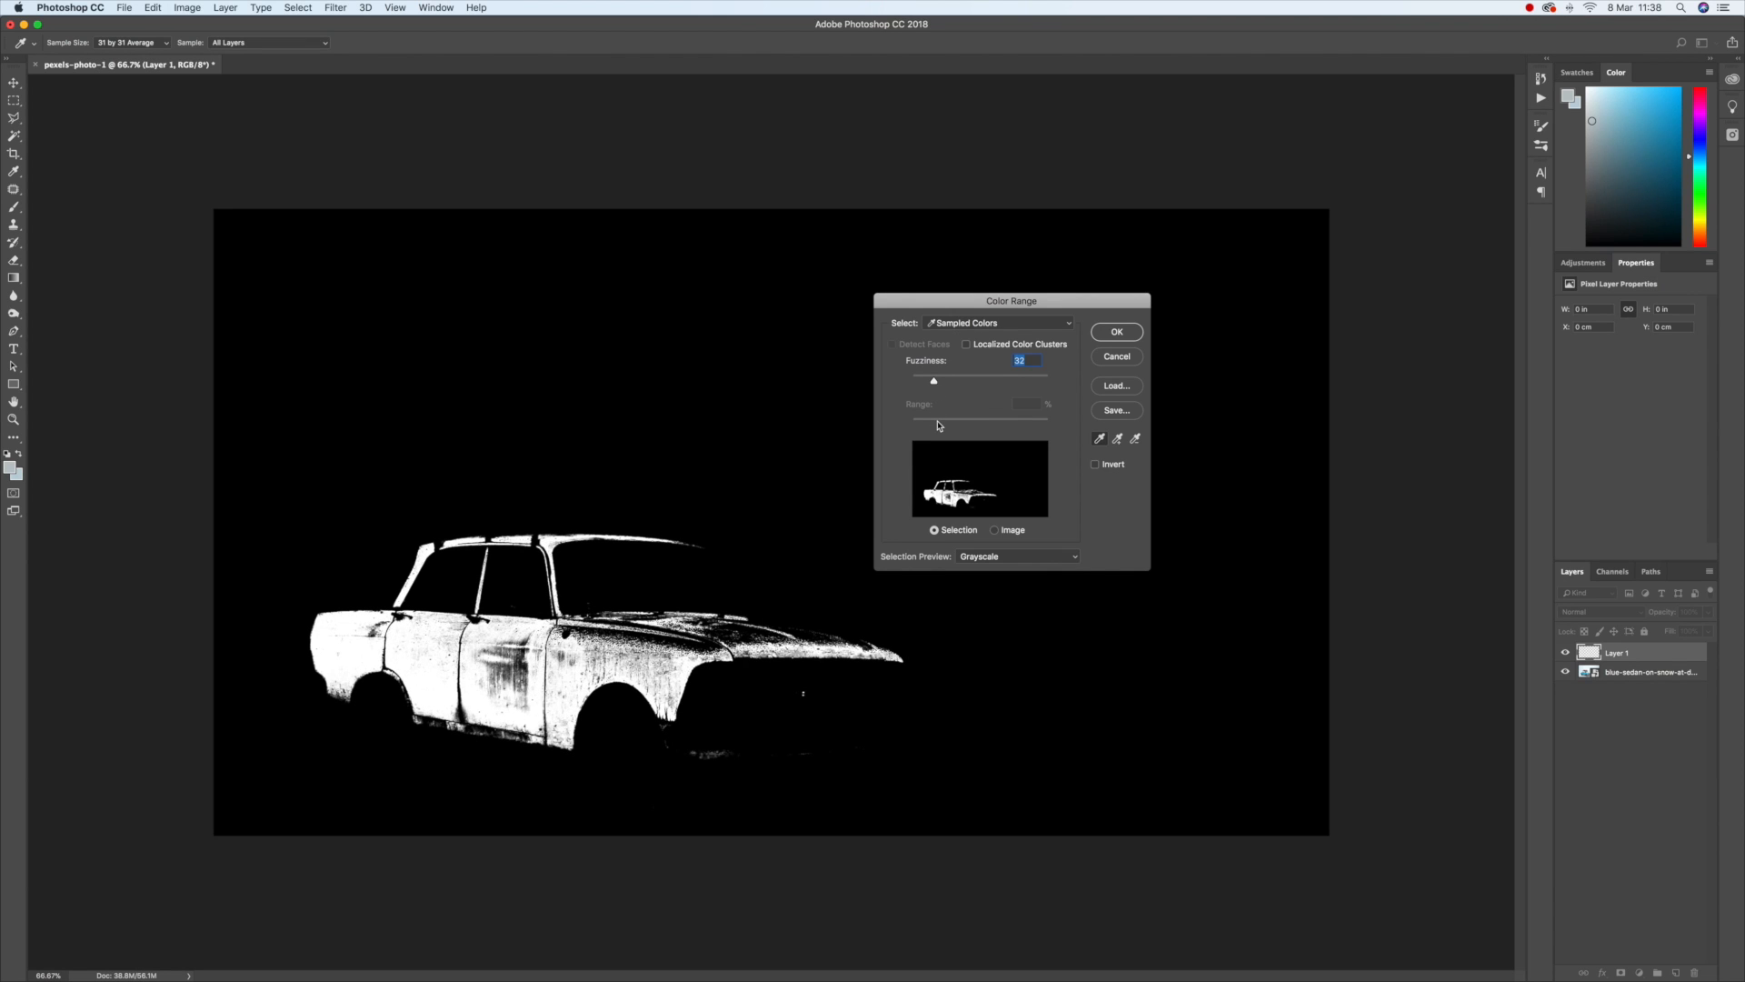
{"action": "mouse_move", "coordinate": [1011, 503]}
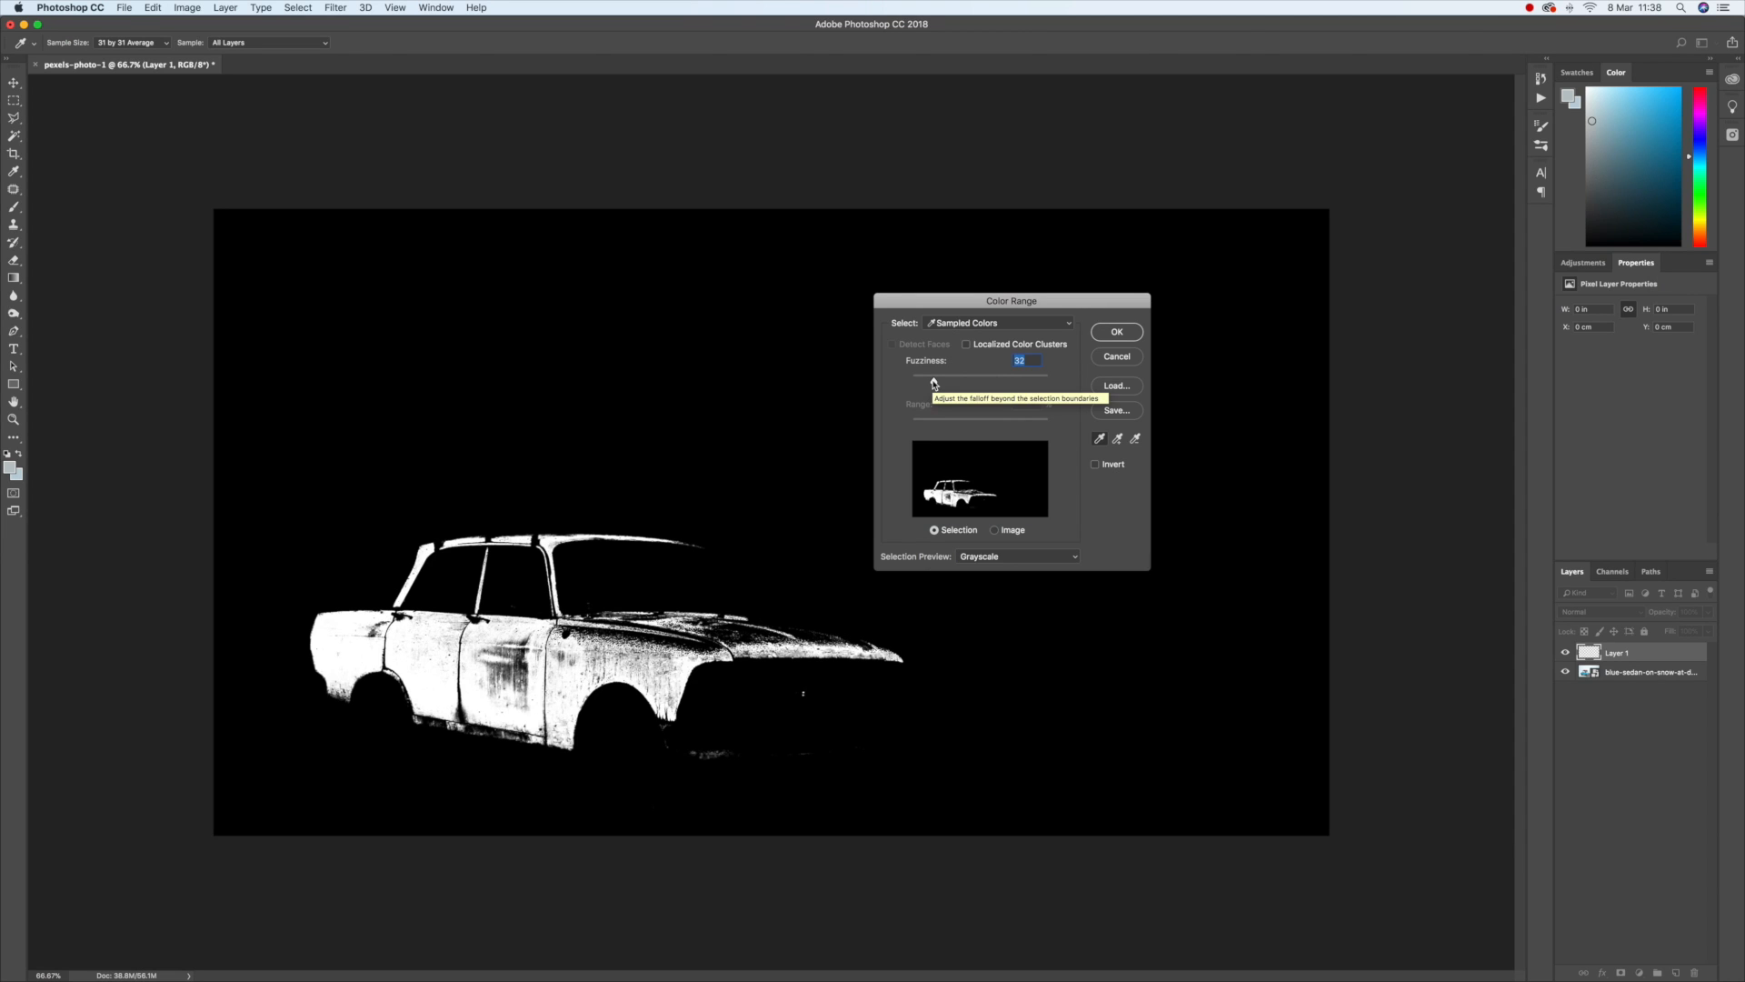
{"action": "left_click_drag", "start_coordinate": [934, 382], "coordinate": [945, 384]}
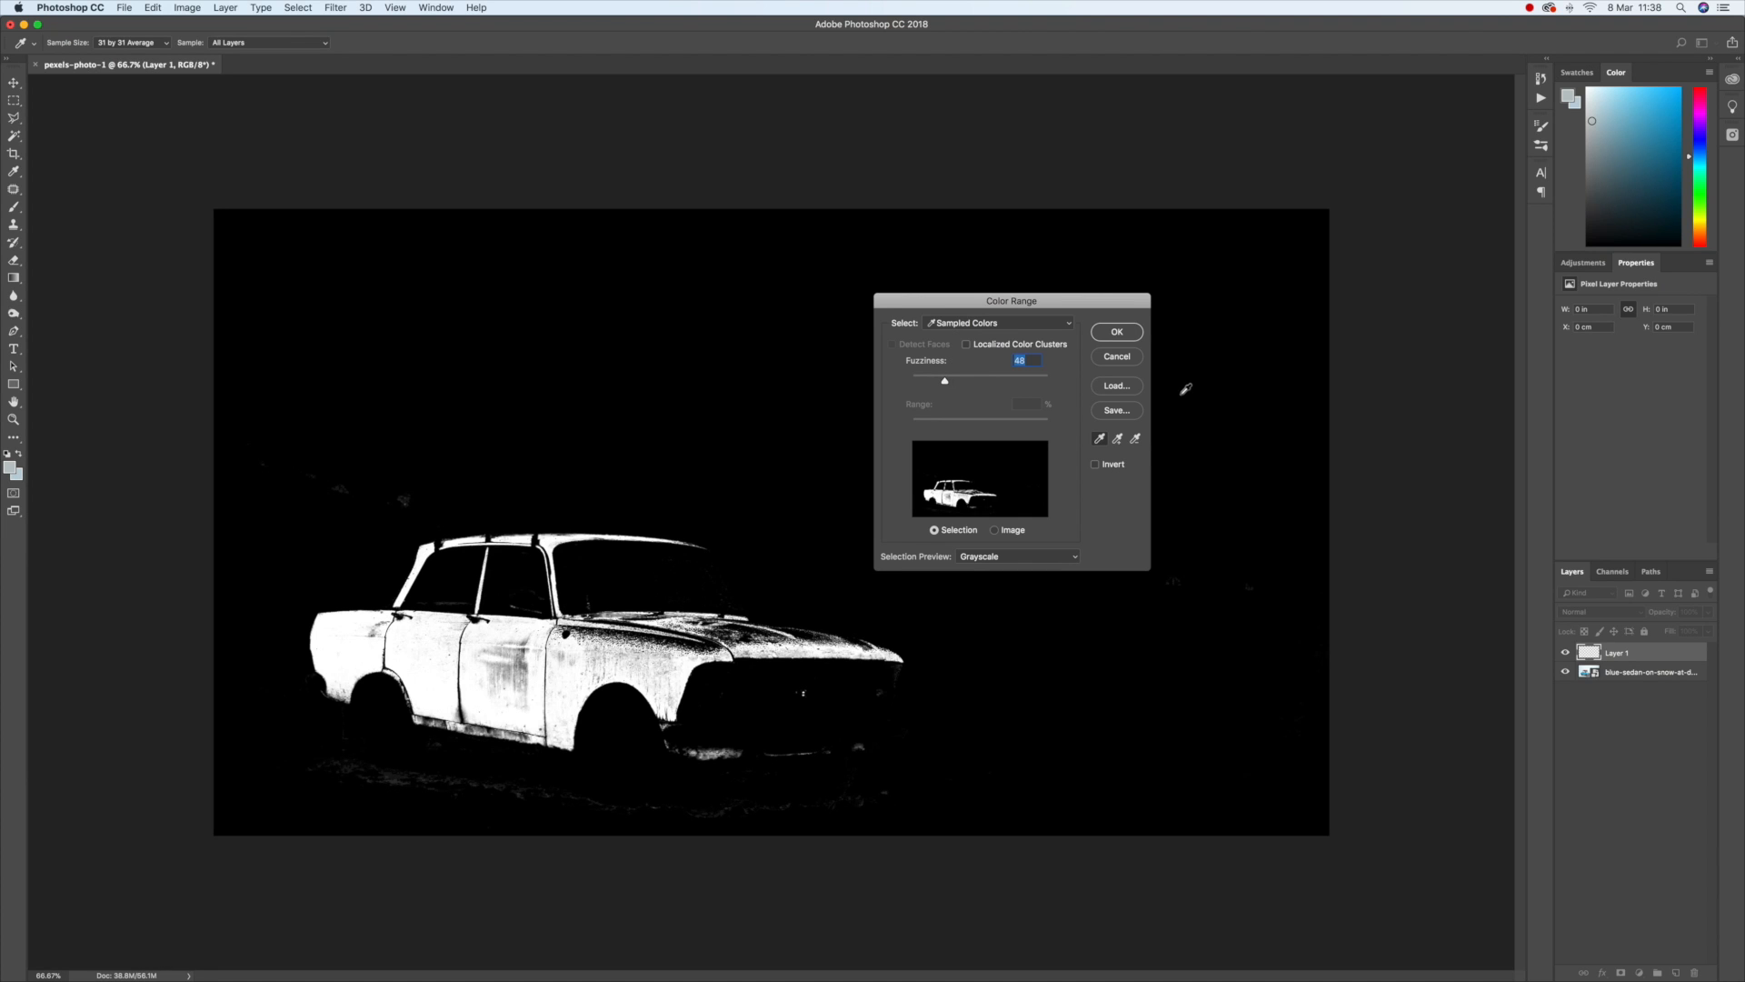
{"action": "left_click", "coordinate": [1121, 332]}
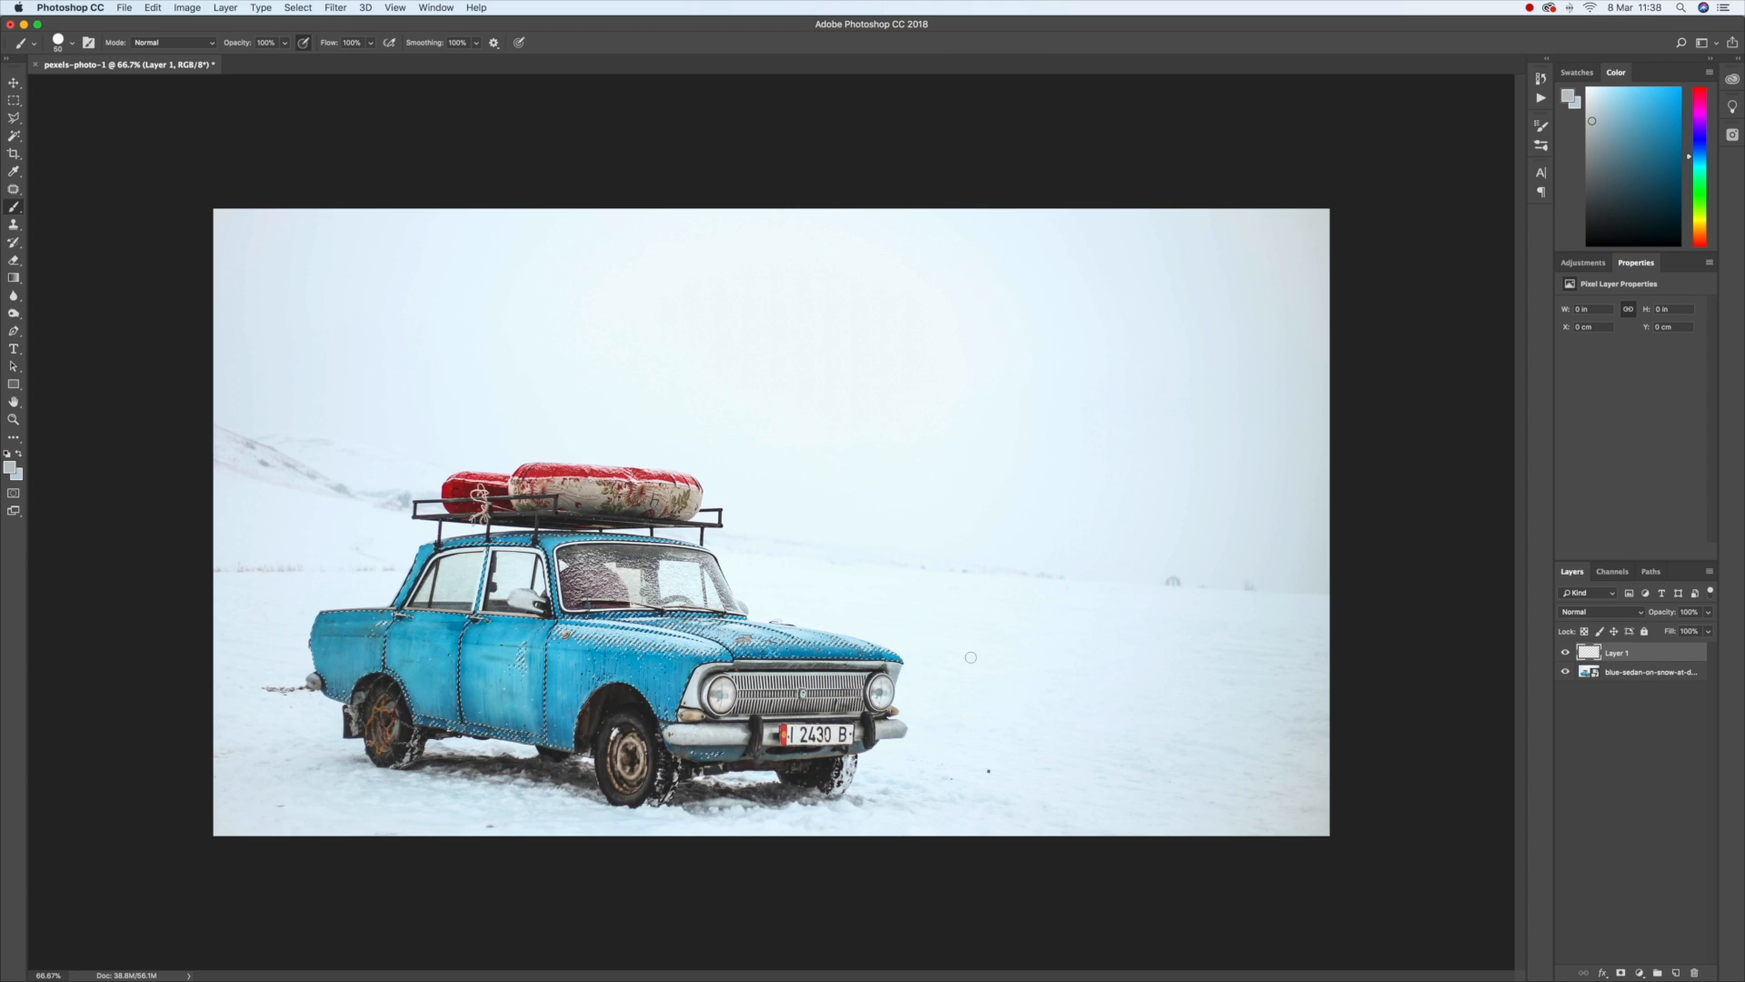
Step: Add a Hue/Saturation adjustment layer masked by the car selection and set its master hue to +30
{"action": "left_click", "coordinate": [1640, 972]}
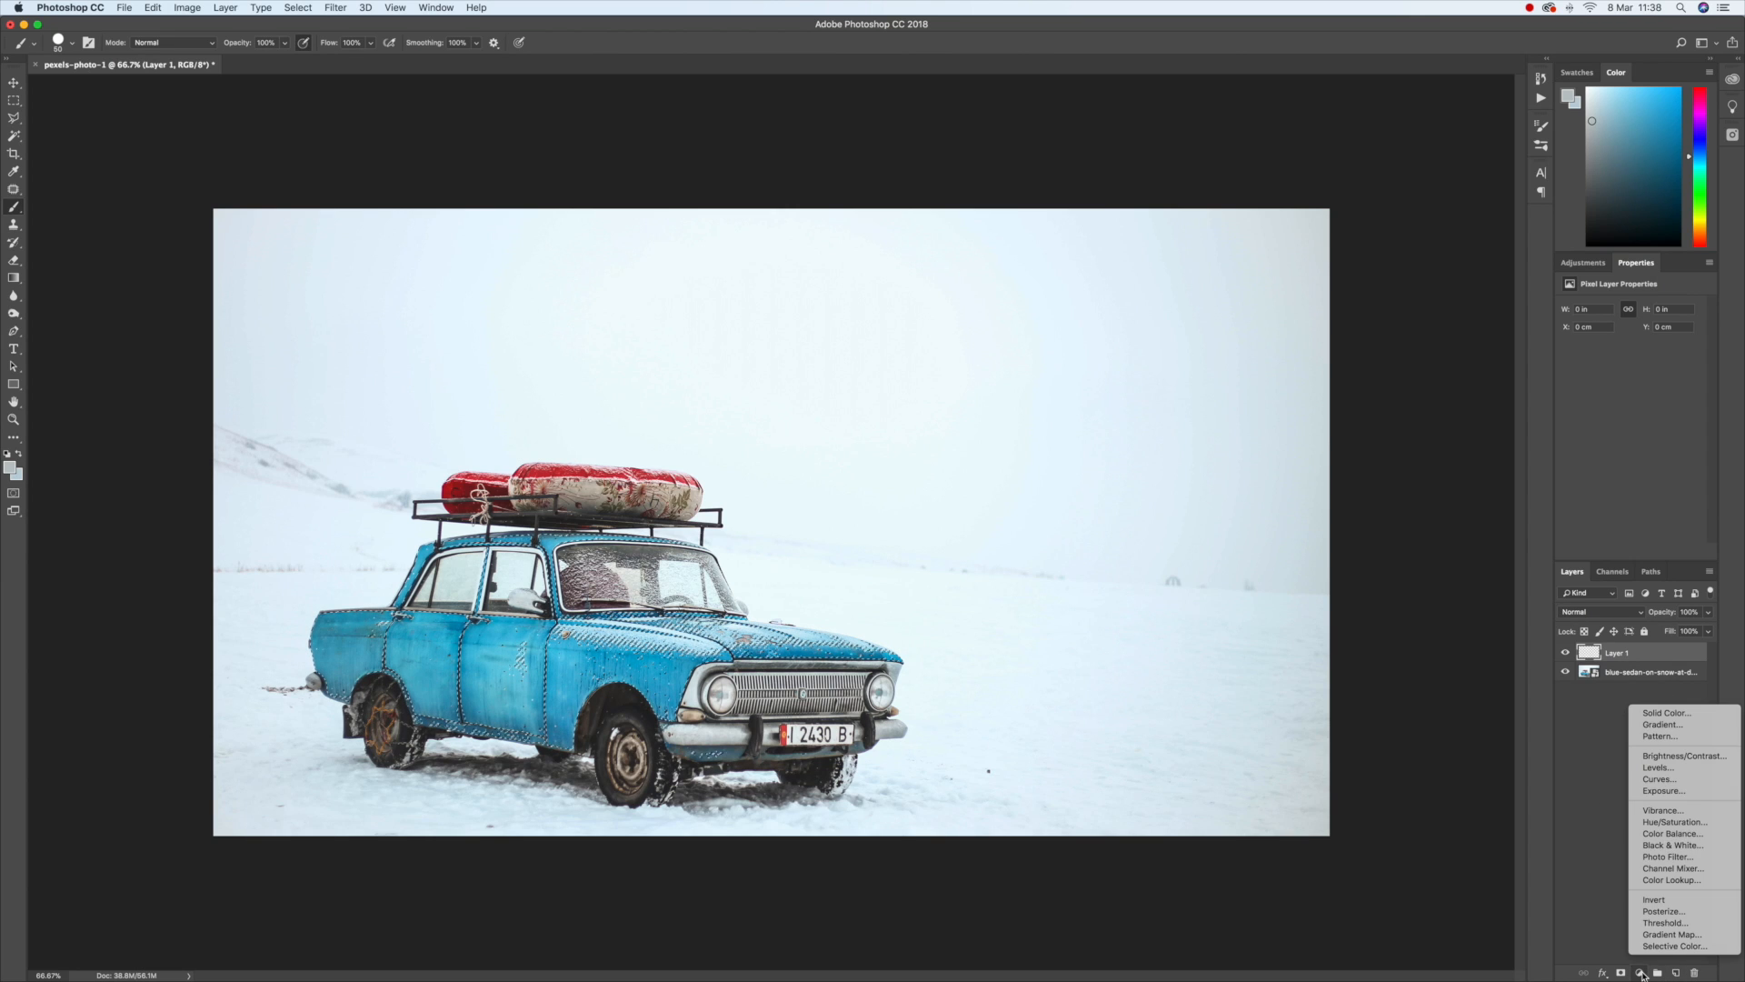
{"action": "left_click", "coordinate": [1679, 823]}
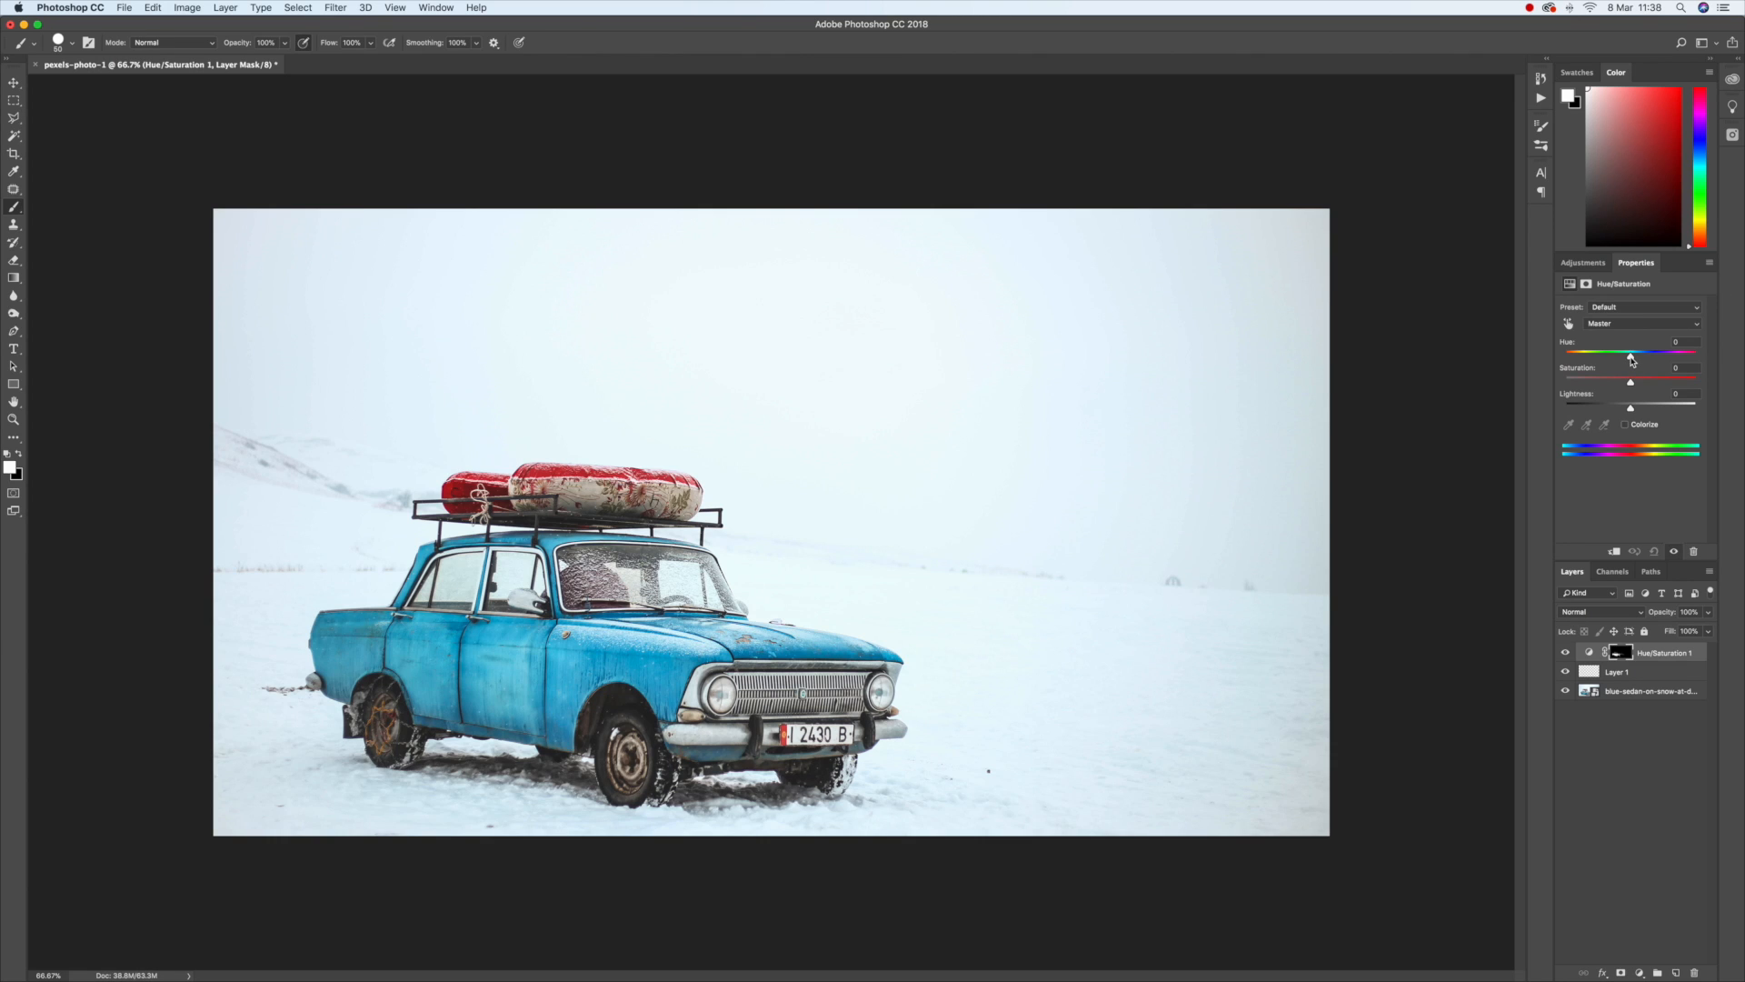
{"action": "mouse_move", "coordinate": [1631, 358]}
{"action": "left_mouse_down"}
{"action": "mouse_move", "coordinate": [1575, 358]}
{"action": "mouse_move", "coordinate": [1693, 361]}
{"action": "mouse_move", "coordinate": [1651, 360]}
{"action": "left_mouse_up"}
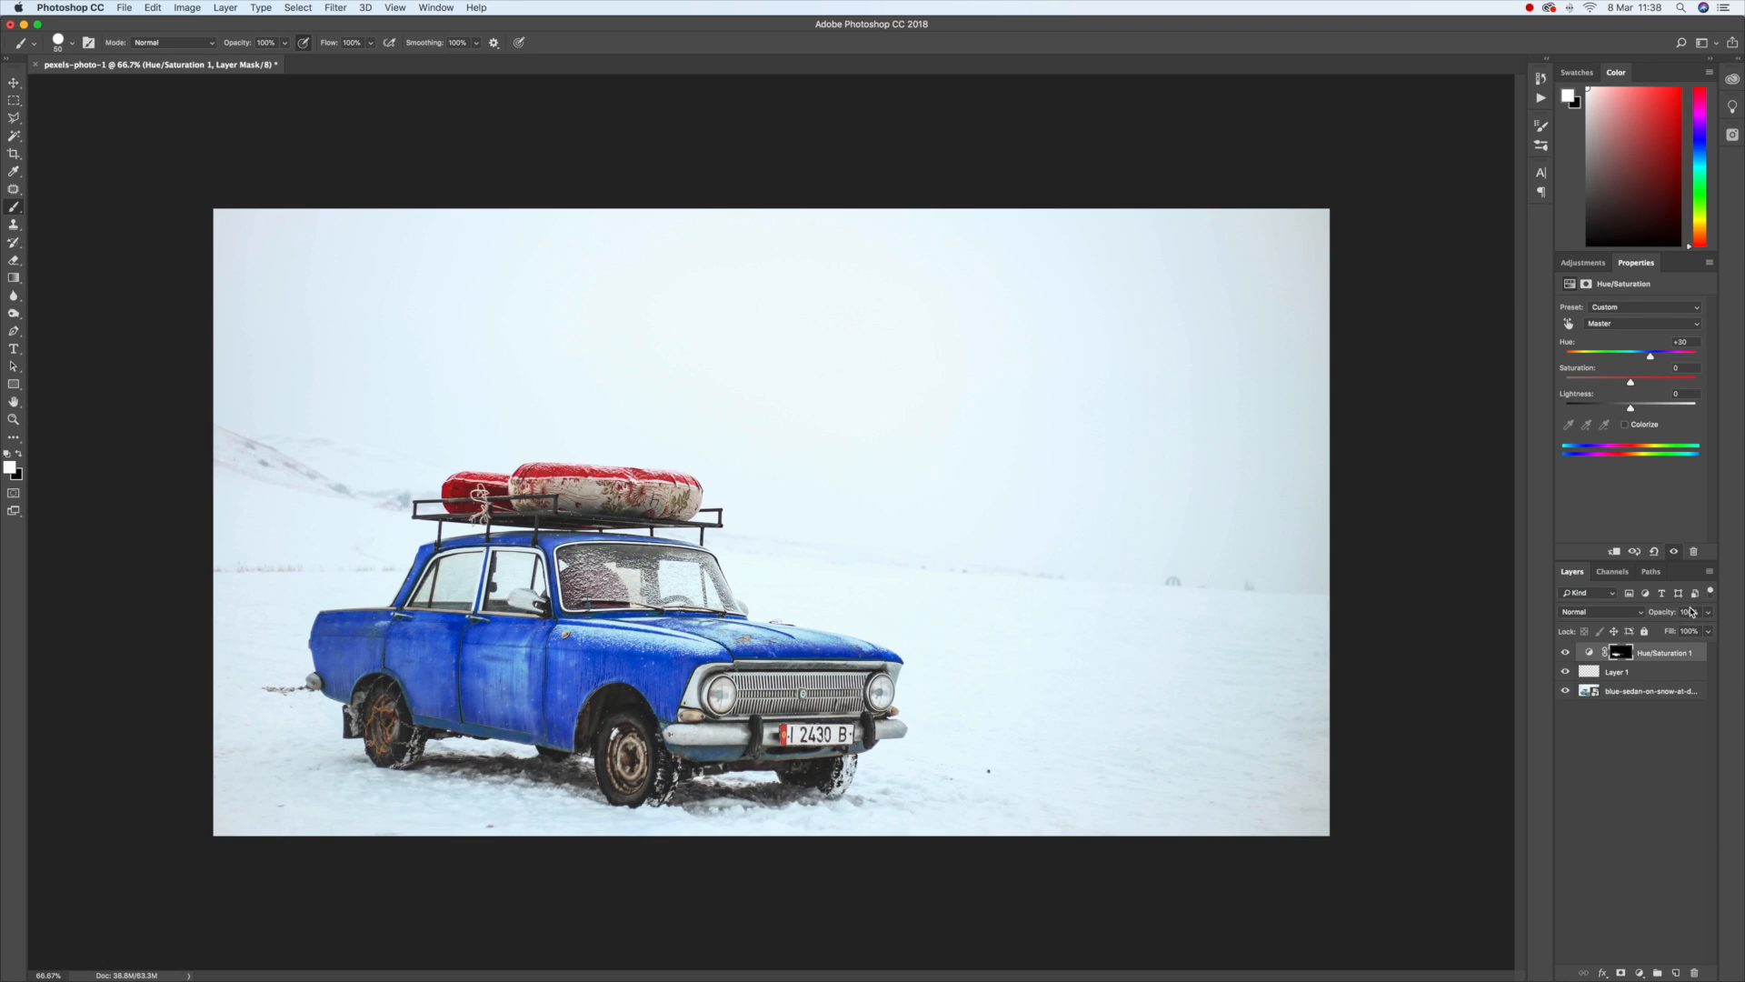
Step: Toggle the visibility of all layers except the original photo to compare the recoloured car with the original
{"action": "left_click", "coordinate": [1565, 693], "text": "alt"}
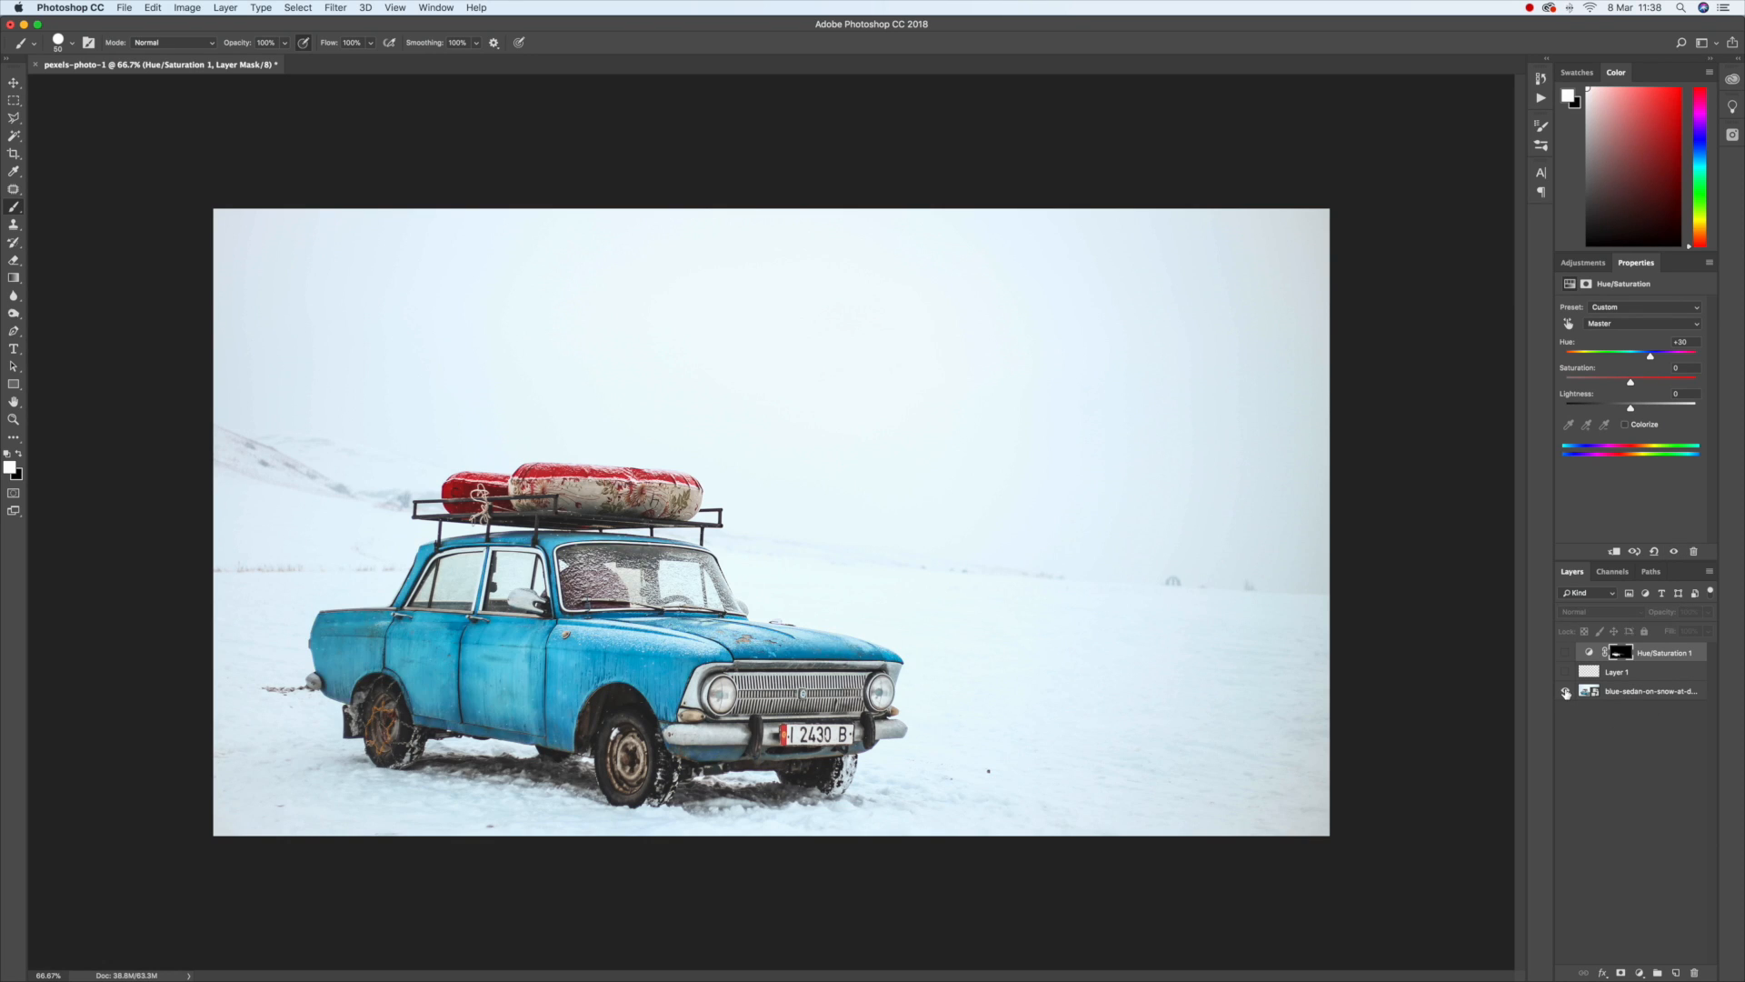
{"action": "left_click", "coordinate": [1565, 692], "text": "alt"}
{"action": "left_click", "coordinate": [1566, 693], "text": "alt"}
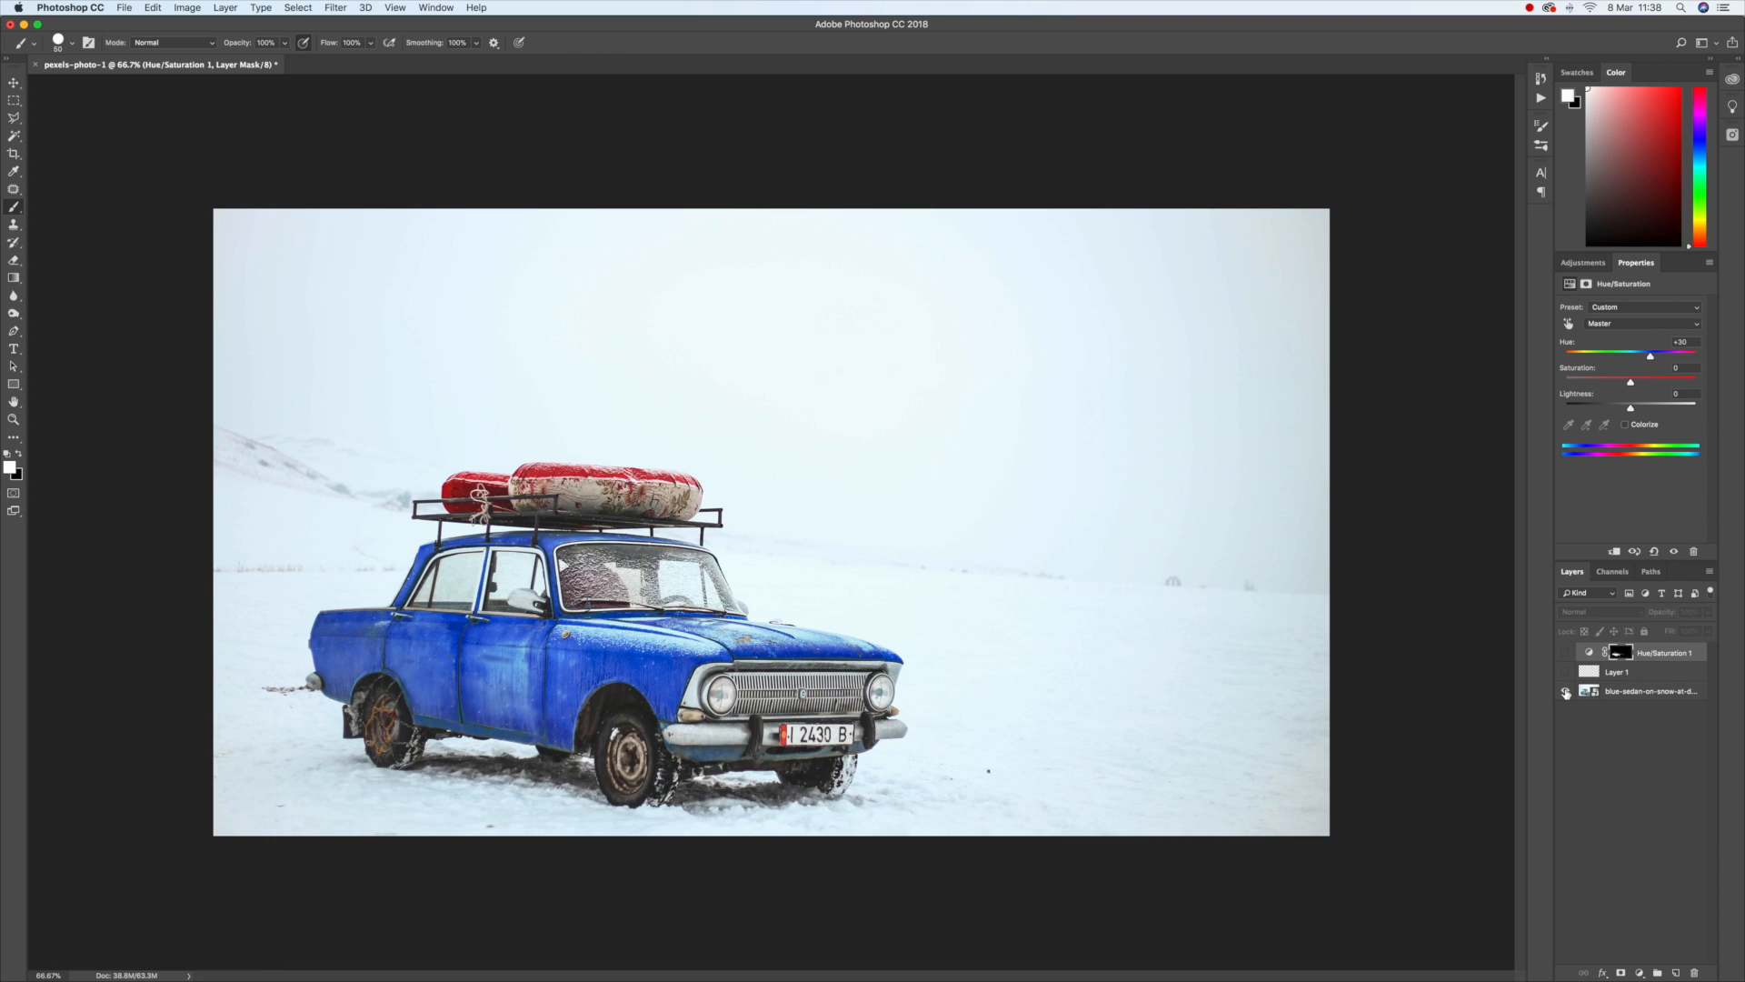
{"action": "left_click", "coordinate": [1565, 693], "text": "alt"}
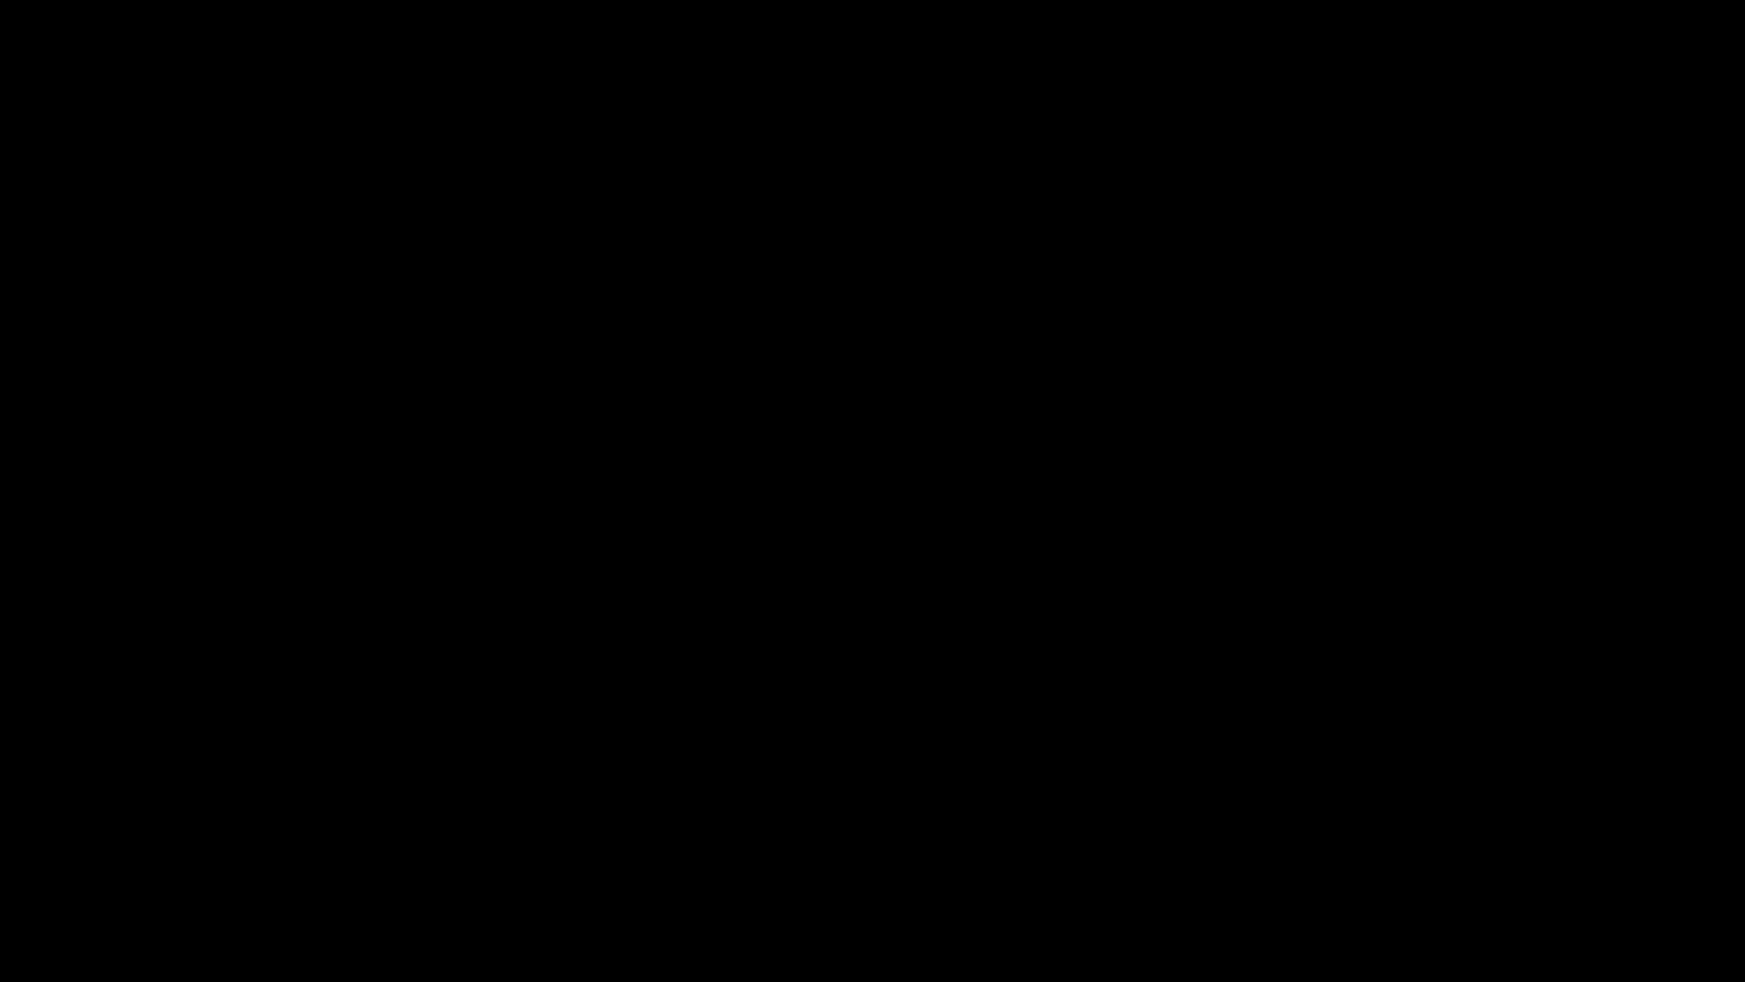